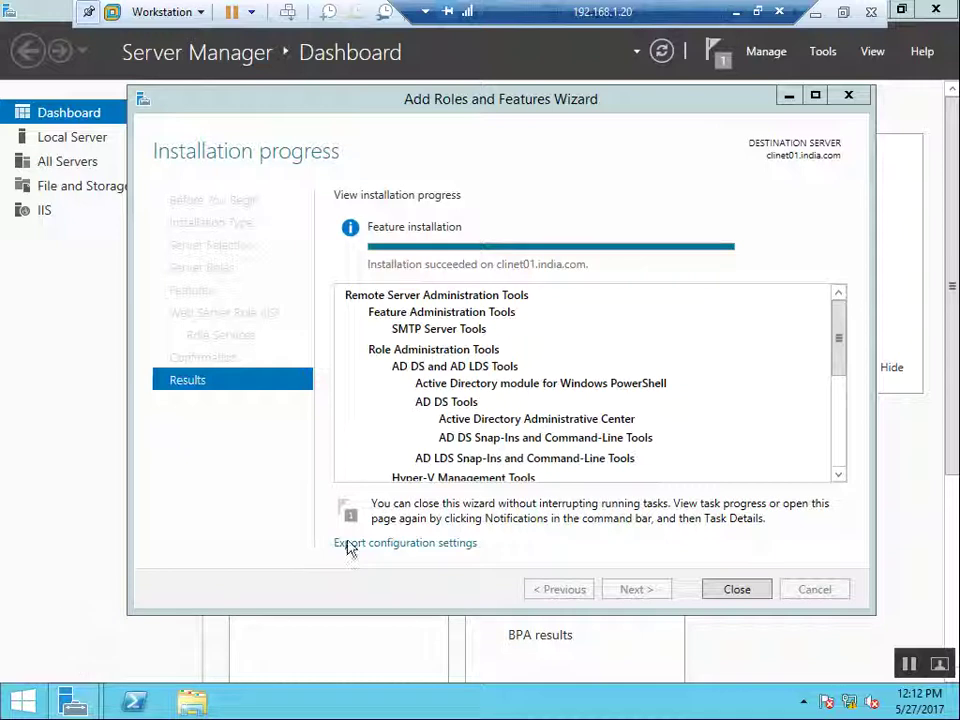
Step: Close the Add Roles and Features wizard after the RSAT installation succeeds
left_click(718, 590)
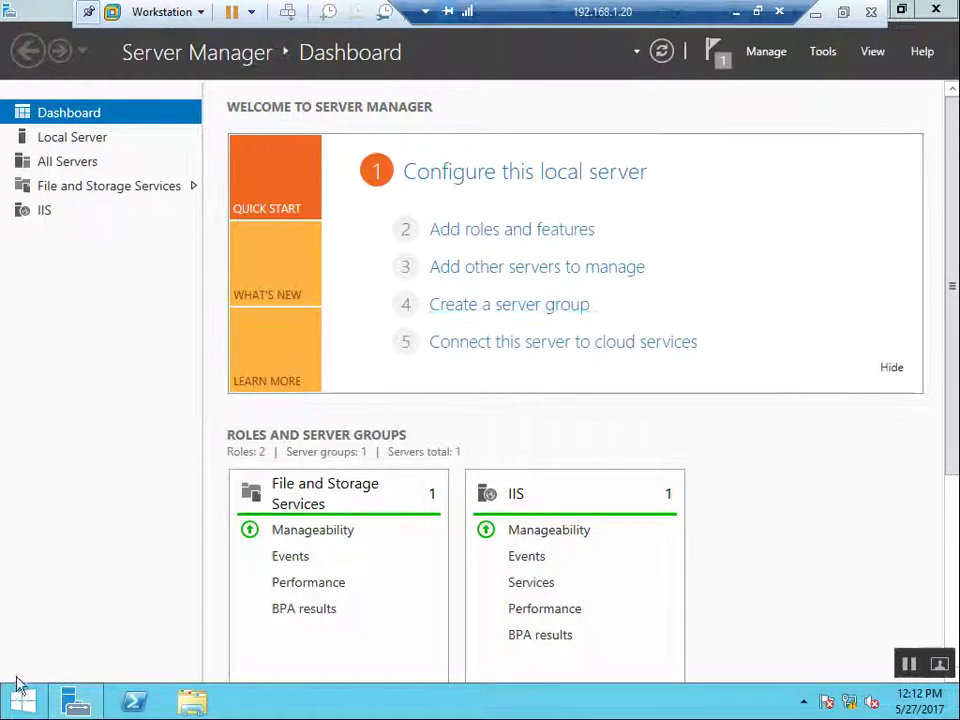
Step: Sign the Administrator out from the Start screen account menu
left_click(12, 708)
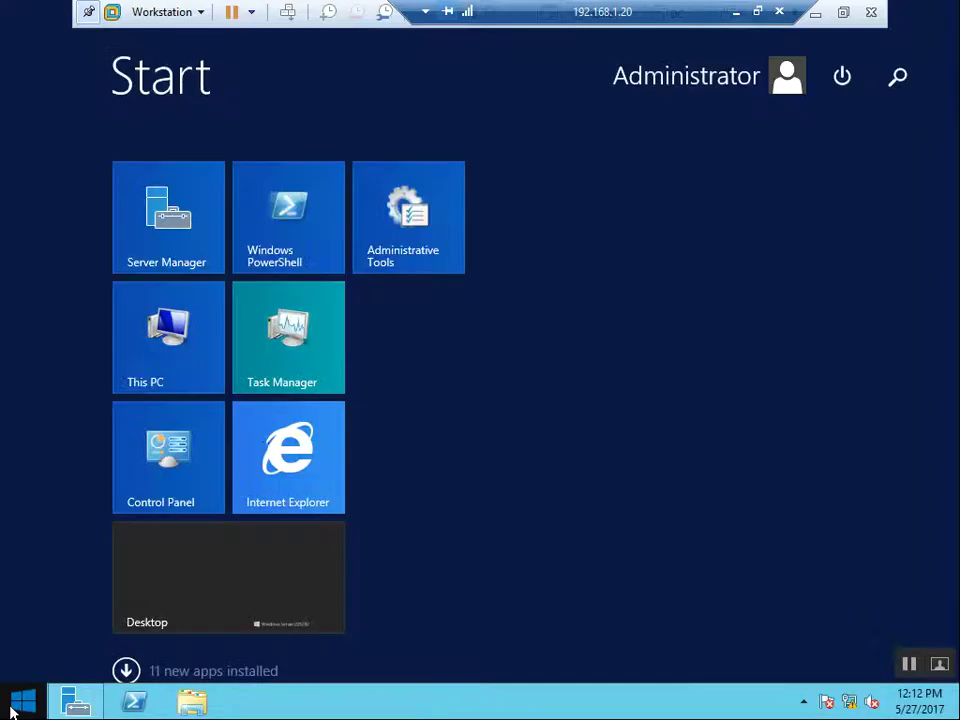
left_click(714, 94)
left_click(622, 178)
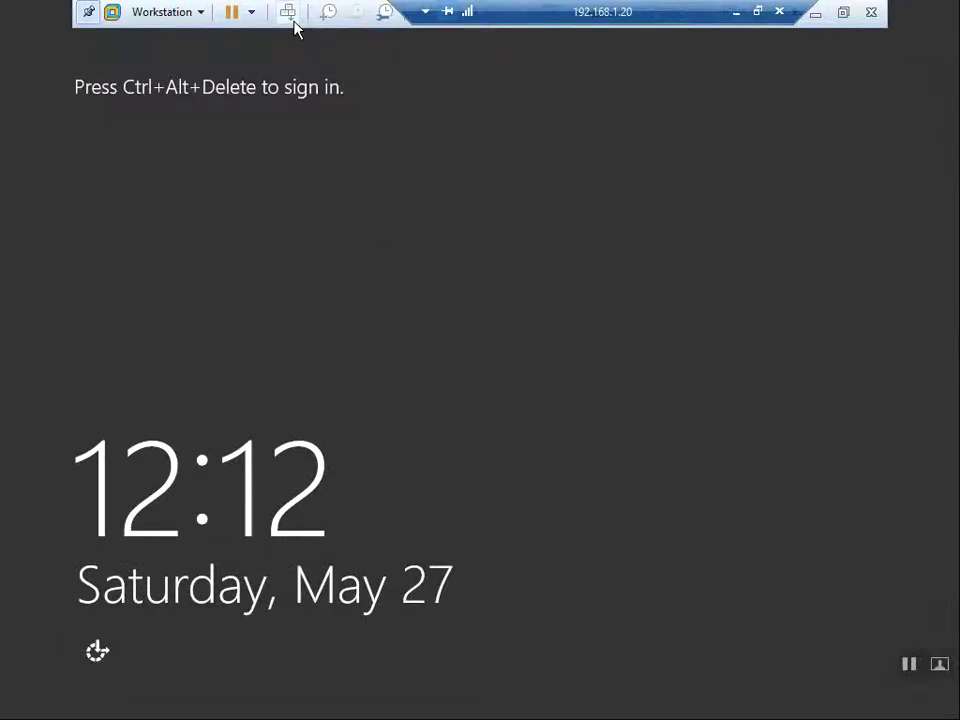
Step: Sign in to INDIA as Other user with the delegated account user33 and its password
left_click(289, 13)
left_click(606, 306)
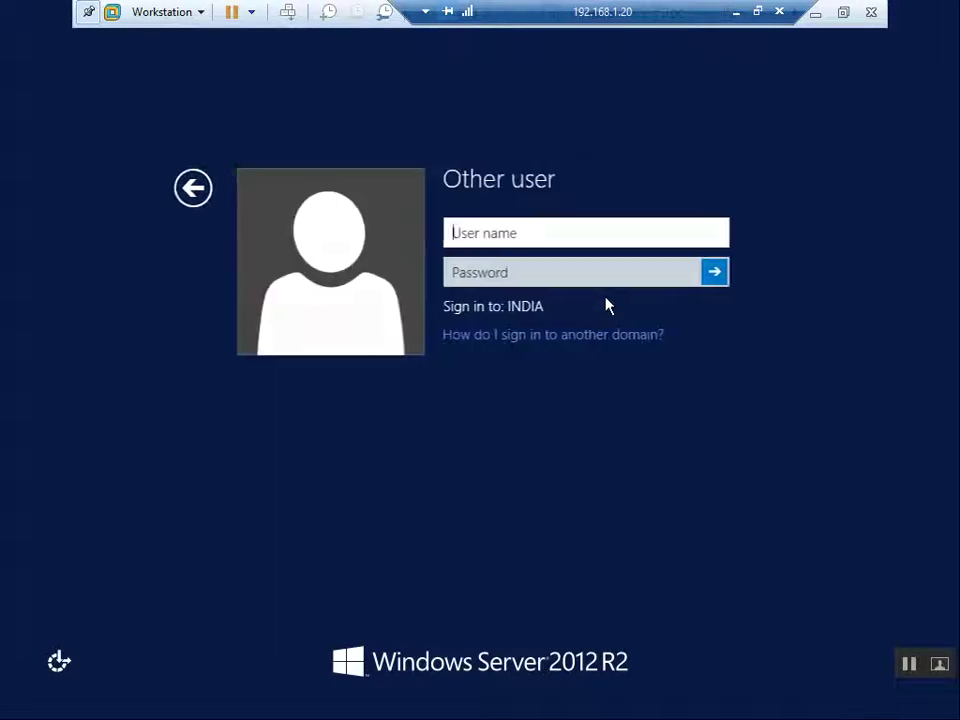
type("user")
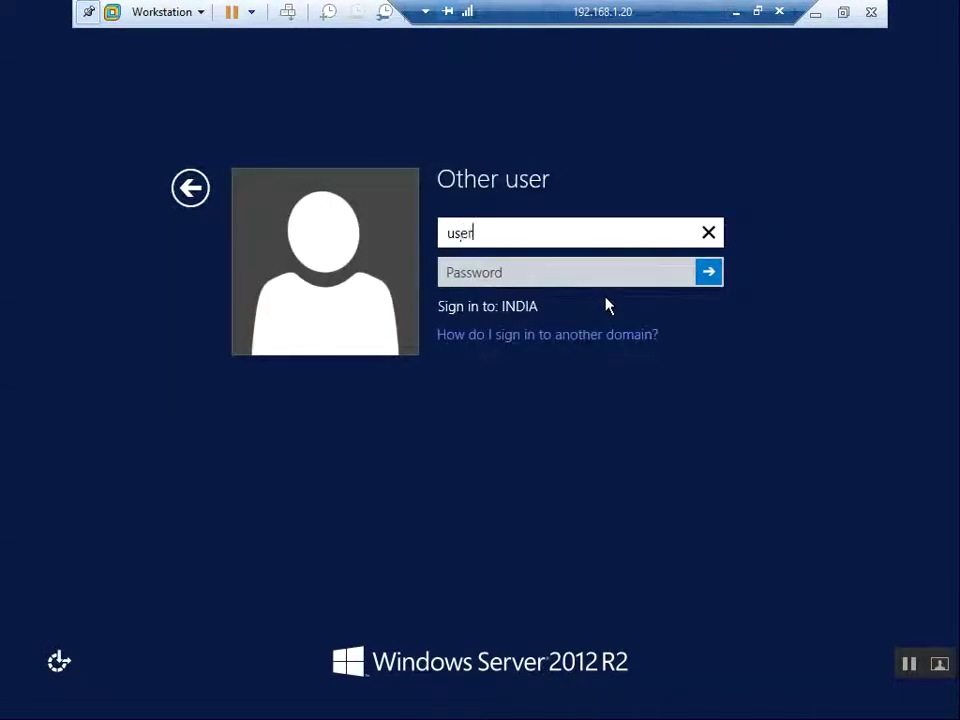
type("33")
key("Tab")
type("Pa$$w0rd")
key("Return")
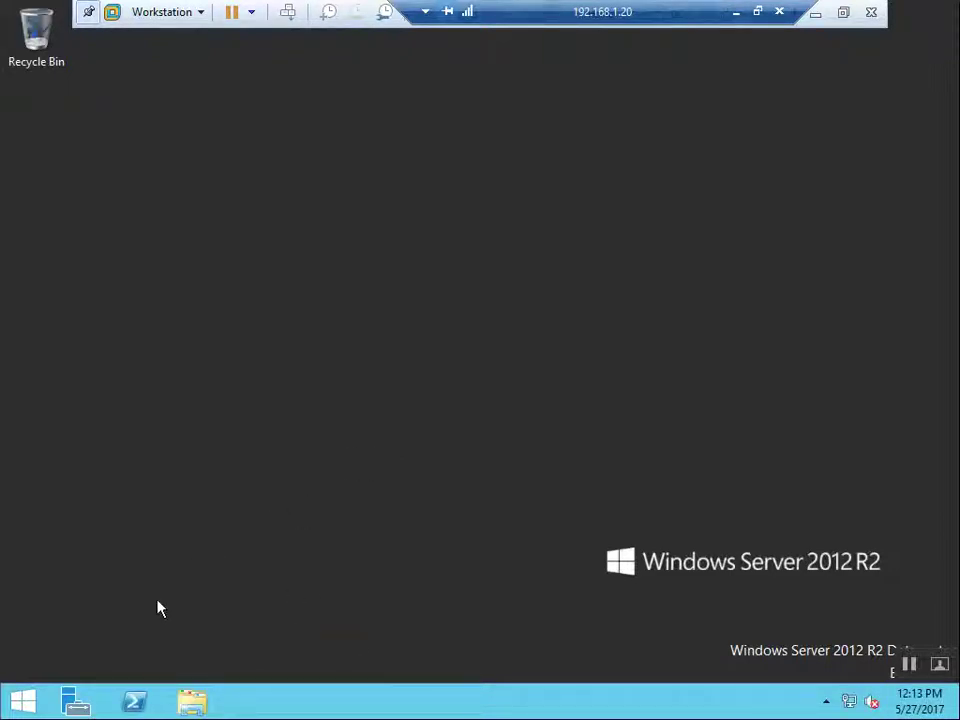
Step: Launch Active Directory Users and Computers from Apps and expand the india.com domain
left_click(24, 705)
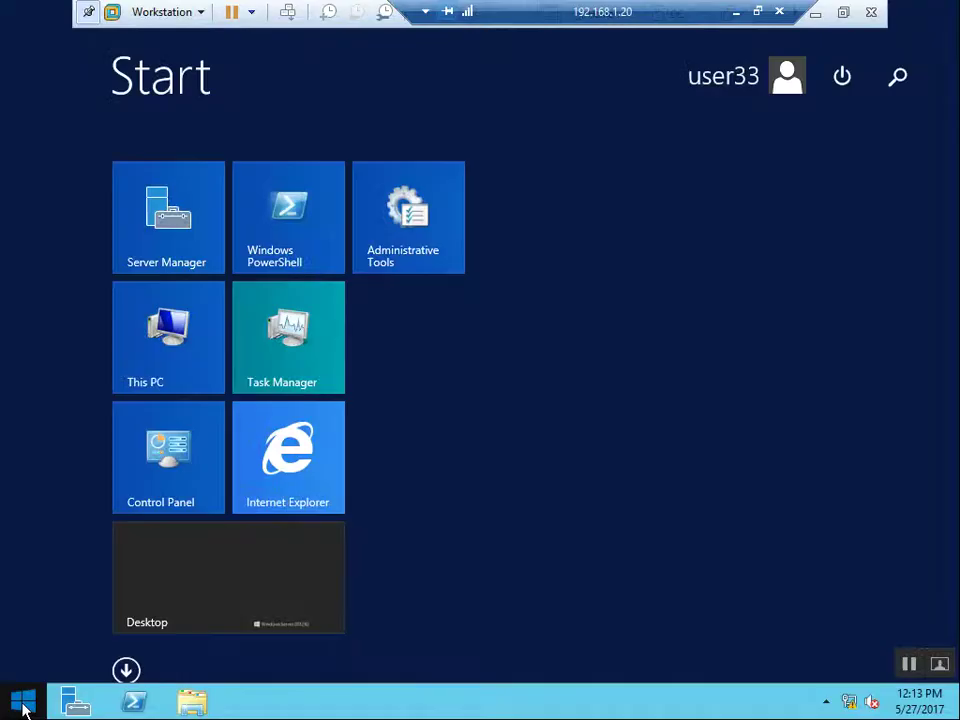
left_click(125, 670)
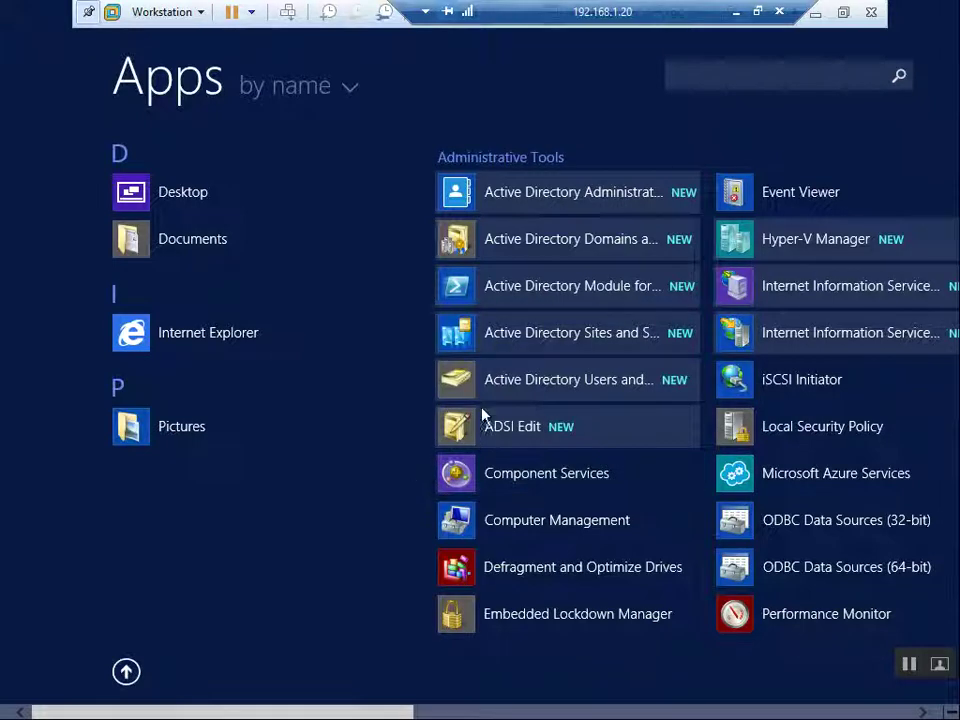
left_click(563, 386)
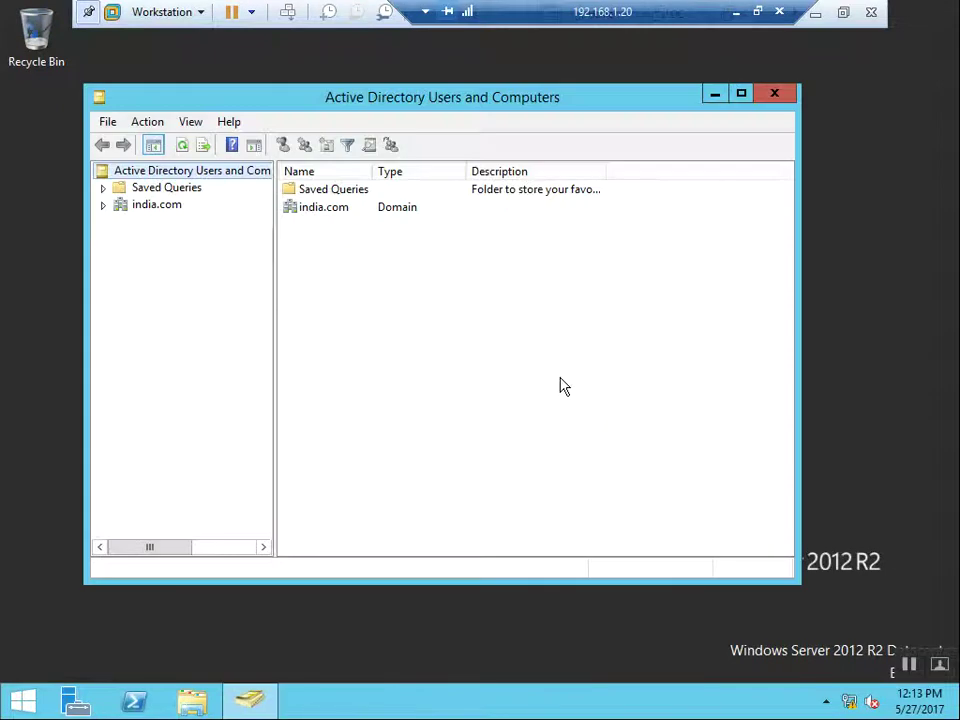
left_click(103, 206)
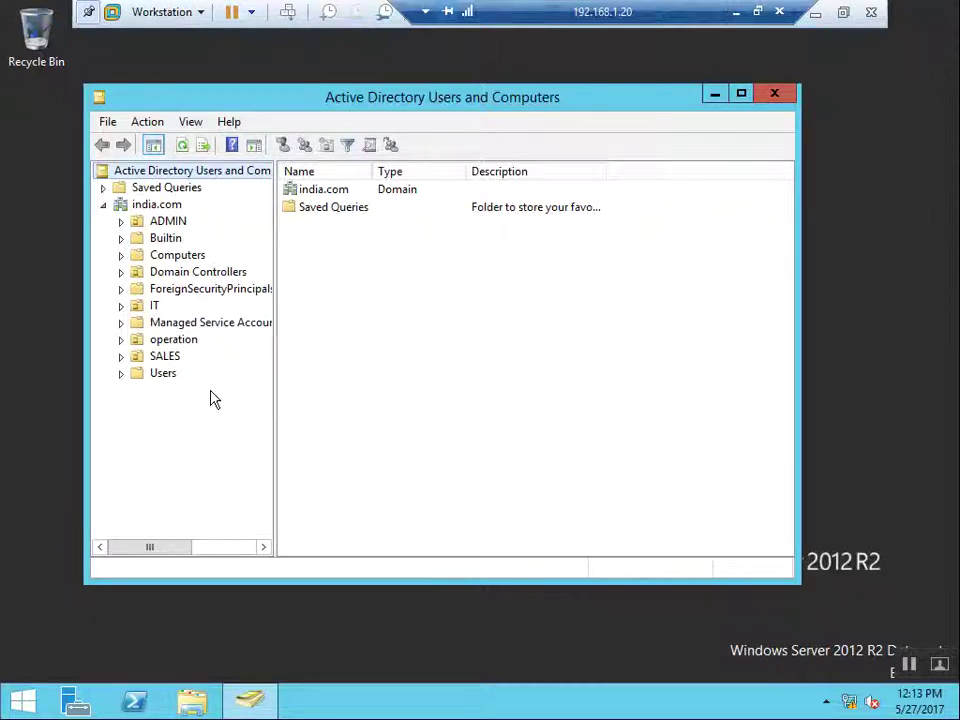
Step: Browse the SALES and IT OUs and check their context menus without choosing anything
left_click(165, 356)
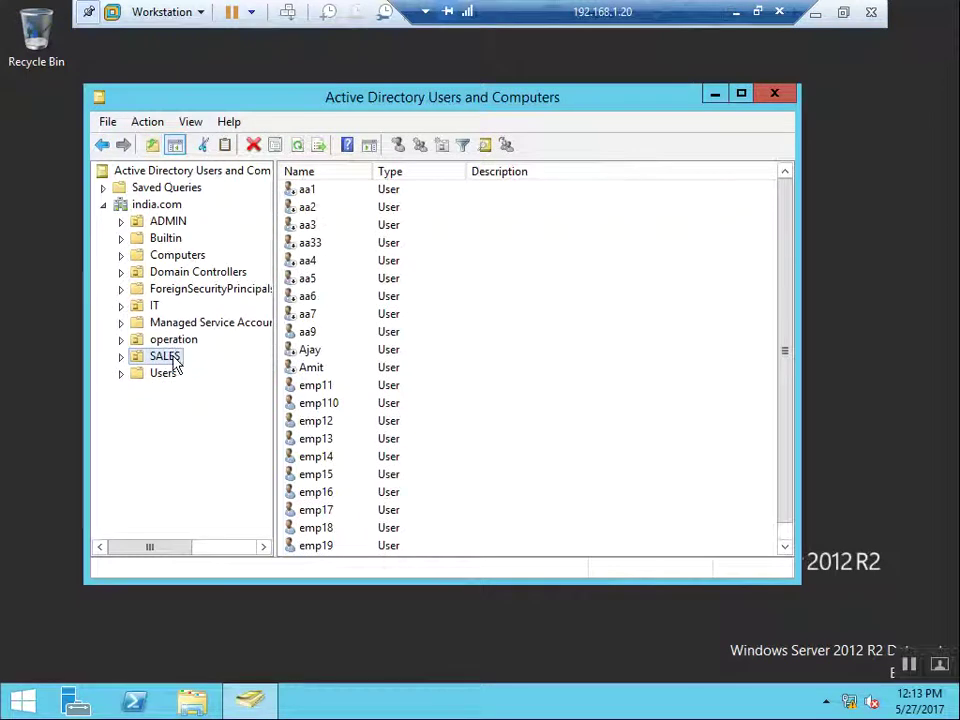
right_click(173, 360)
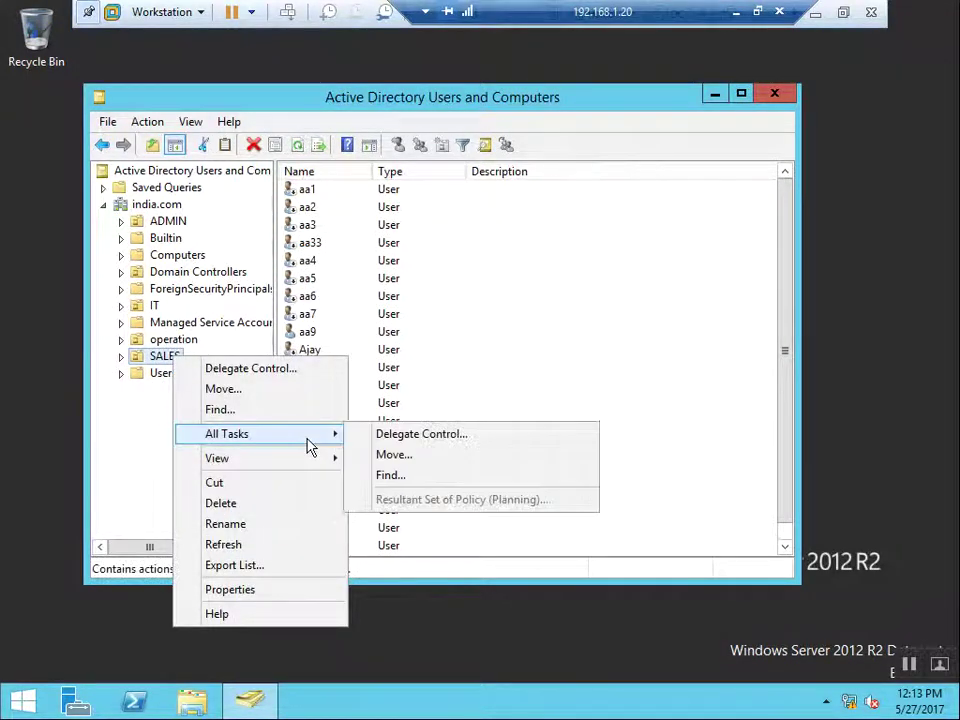
mouse_move(313, 443)
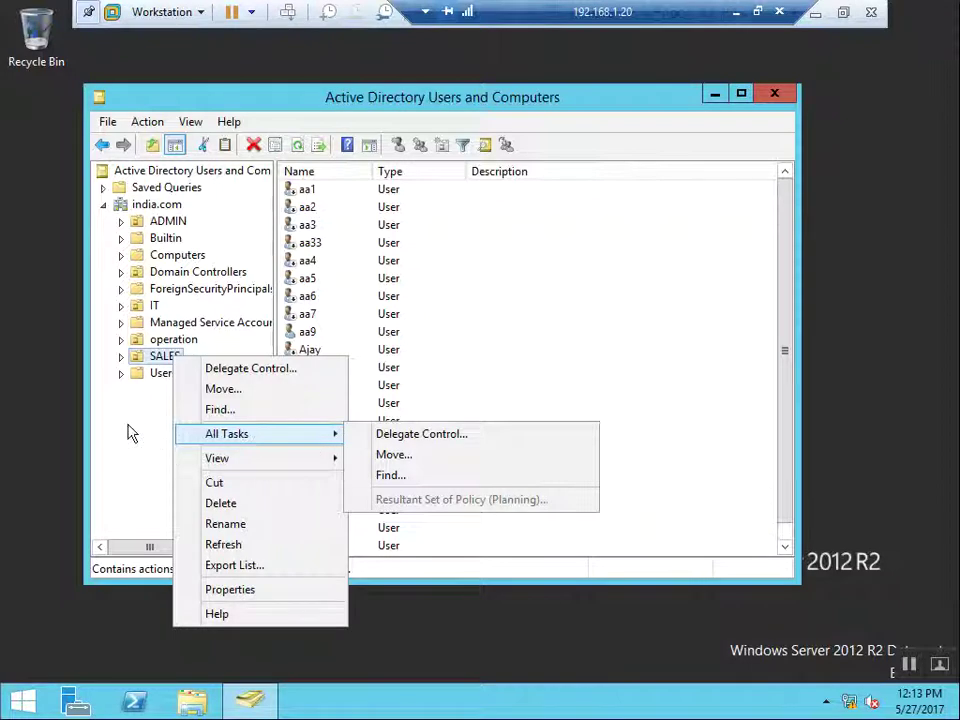
left_click(128, 433)
left_click(155, 306)
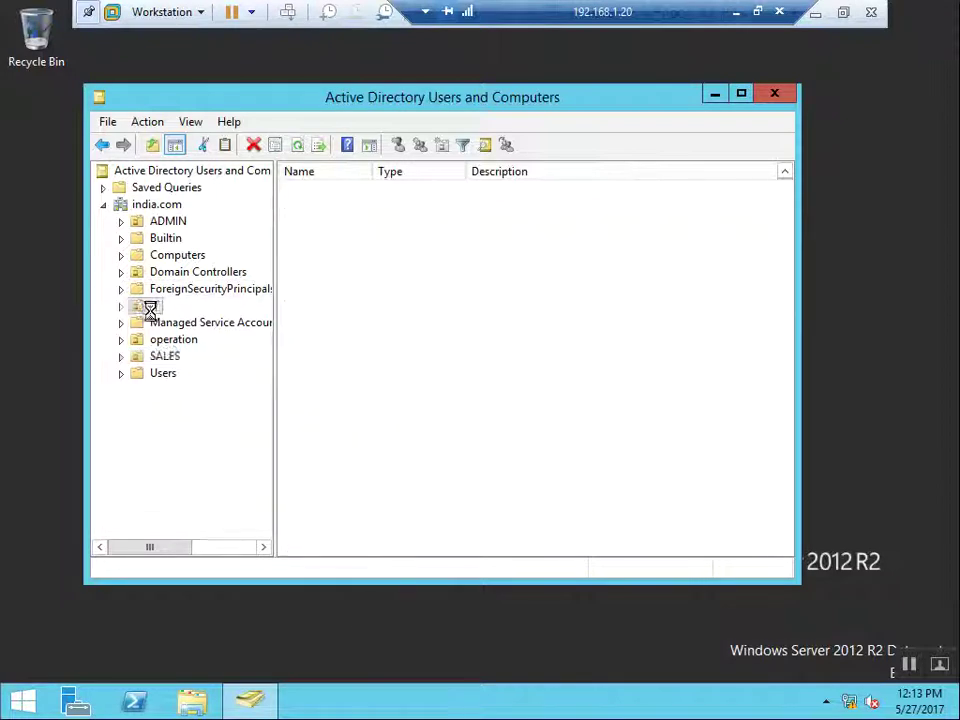
right_click(151, 313)
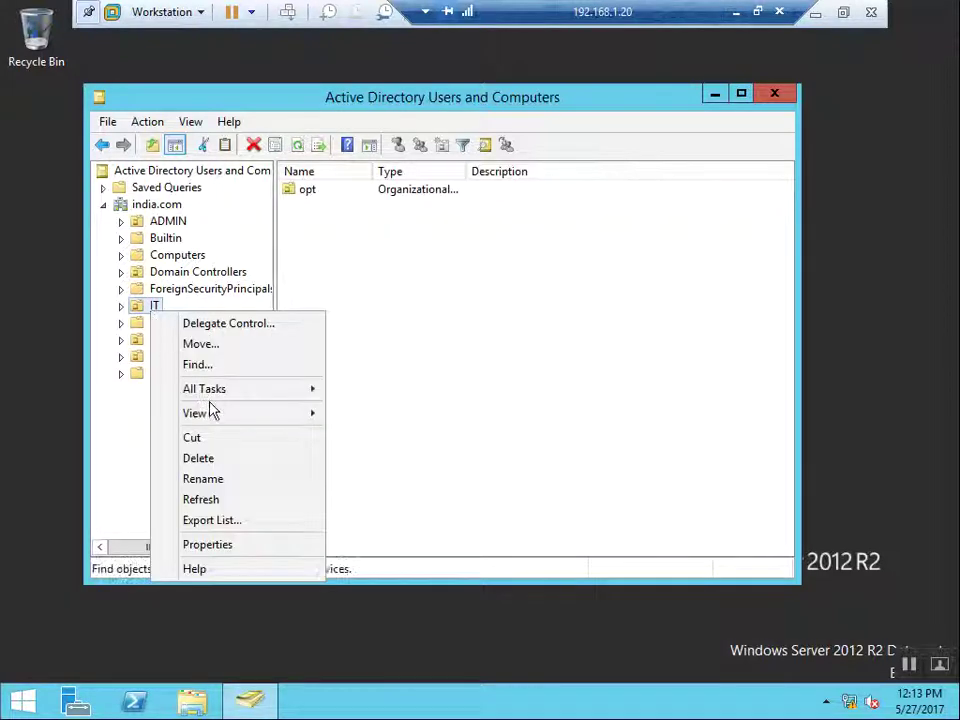
mouse_move(218, 403)
key("Escape")
key("Escape")
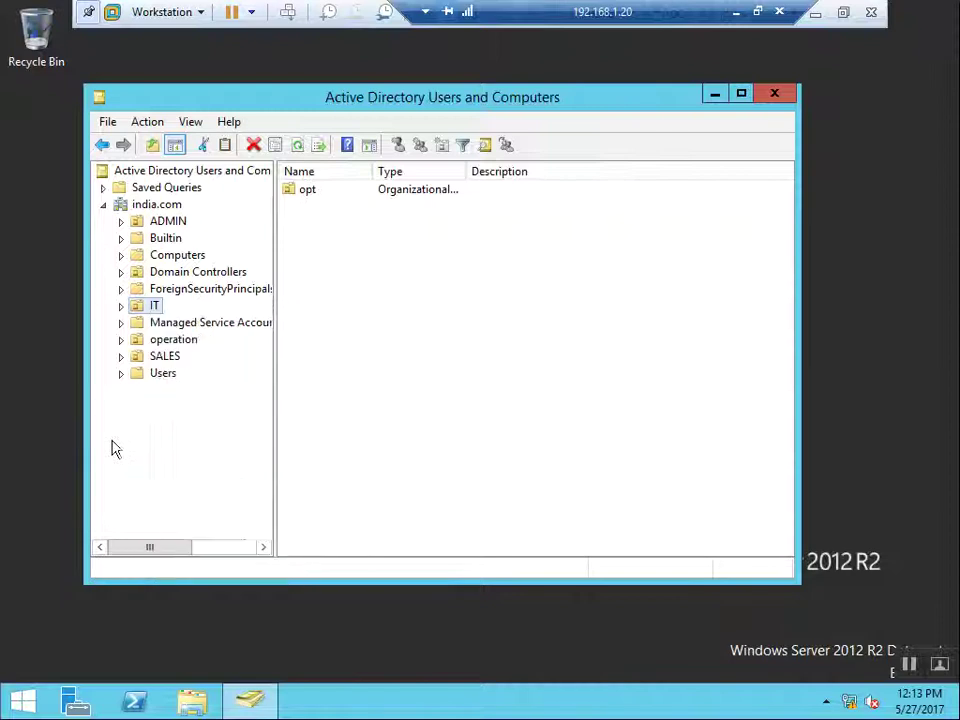
Step: Expand IT and opt, then list the users in the mkt OU
left_click(121, 306)
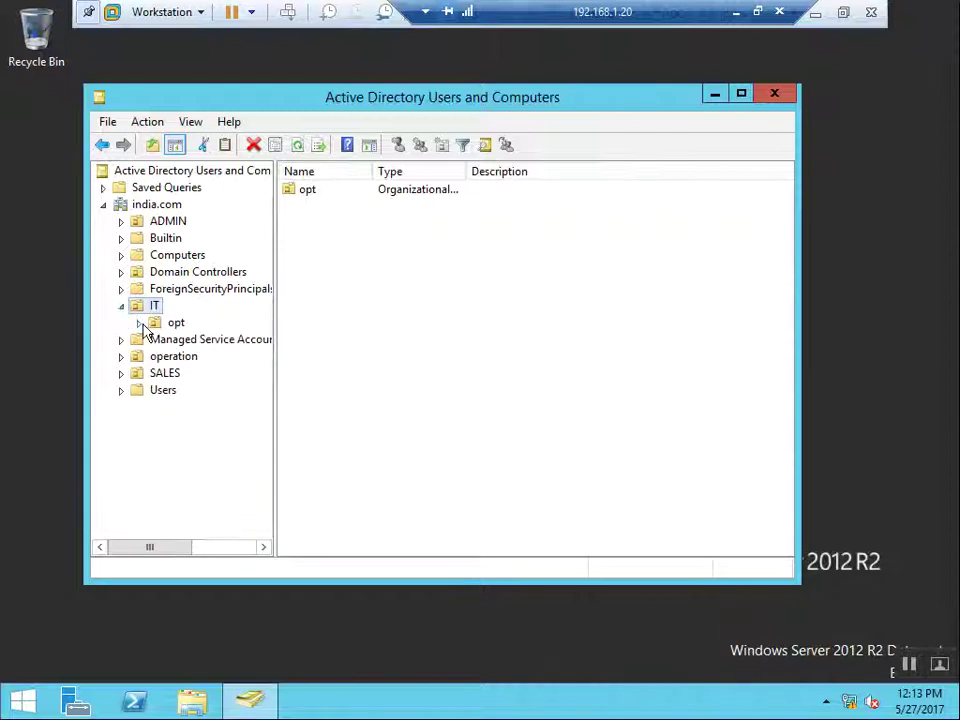
left_click(138, 322)
left_click(195, 341)
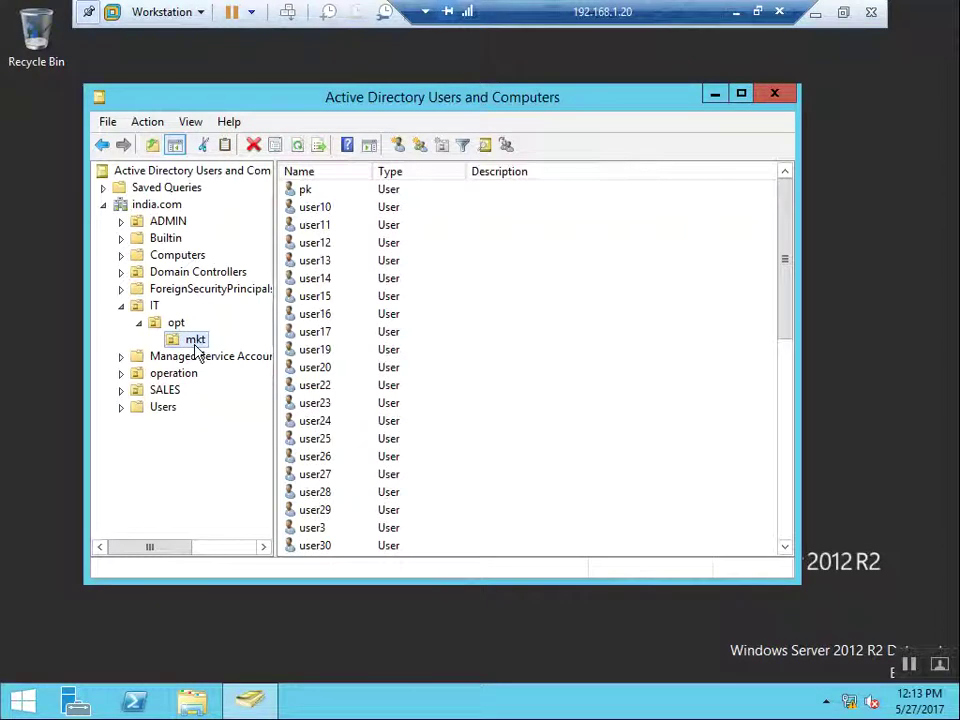
Step: Start a new user in mkt named user300 with logon name user300
right_click(196, 344)
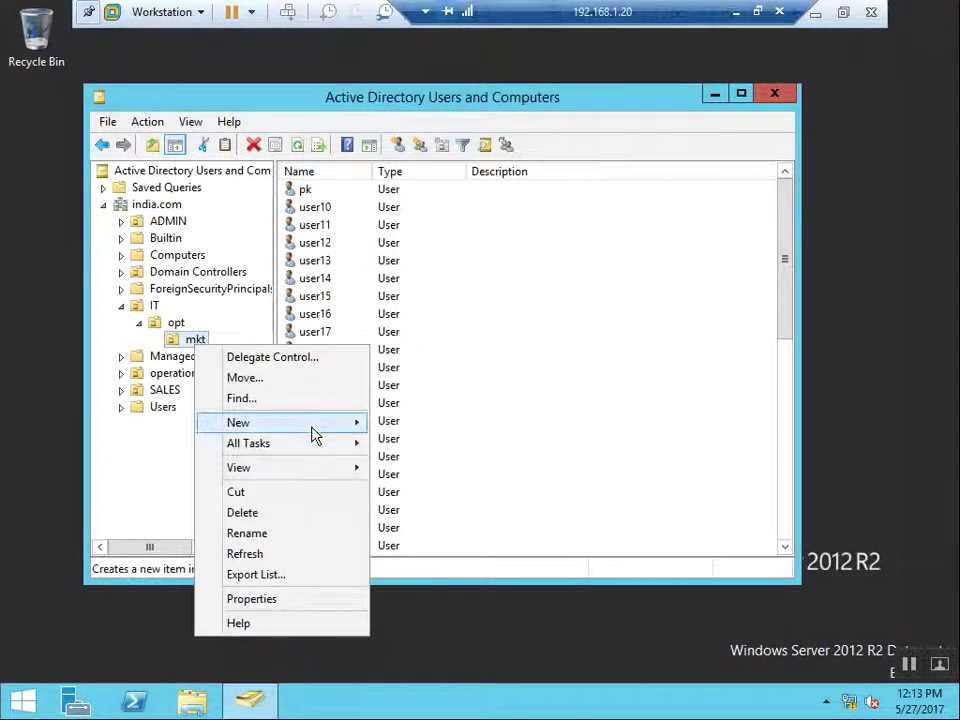
mouse_move(313, 435)
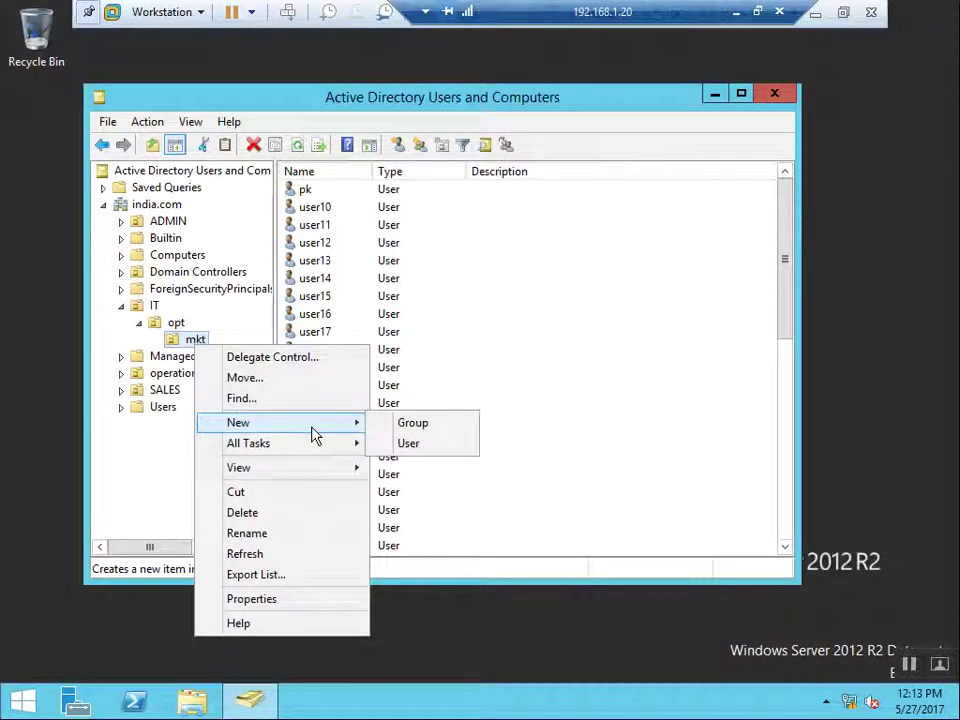
left_click(408, 444)
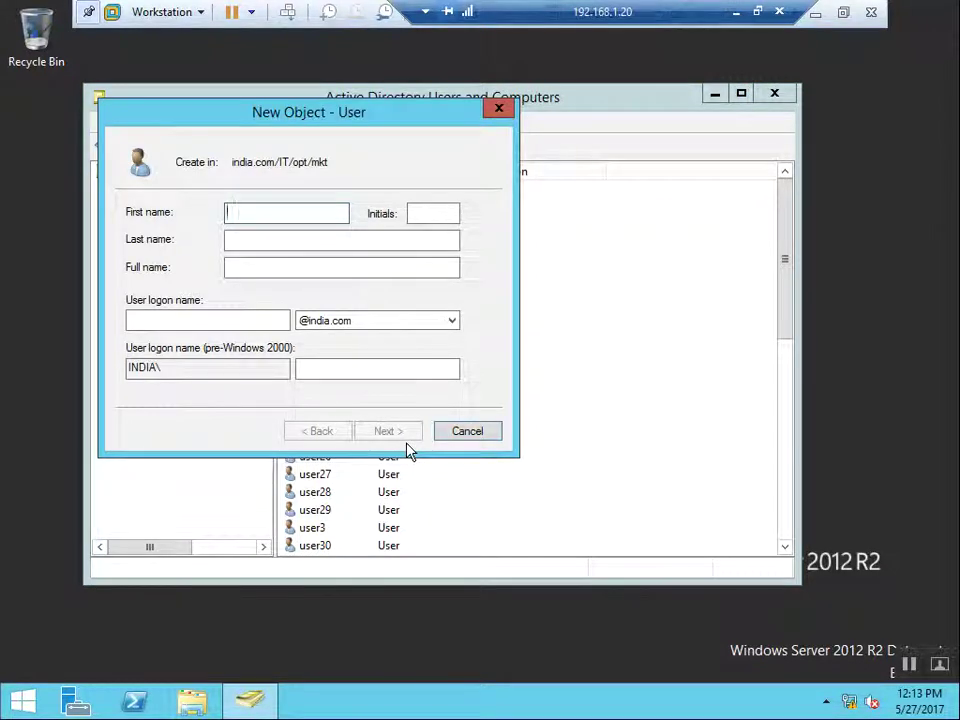
type("us")
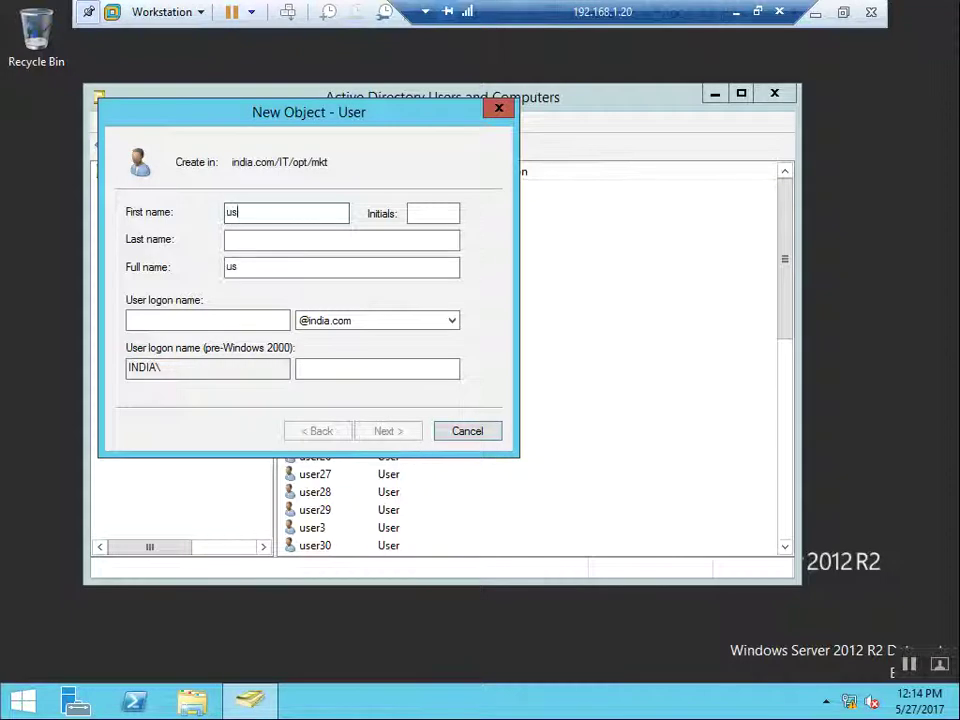
type("er300")
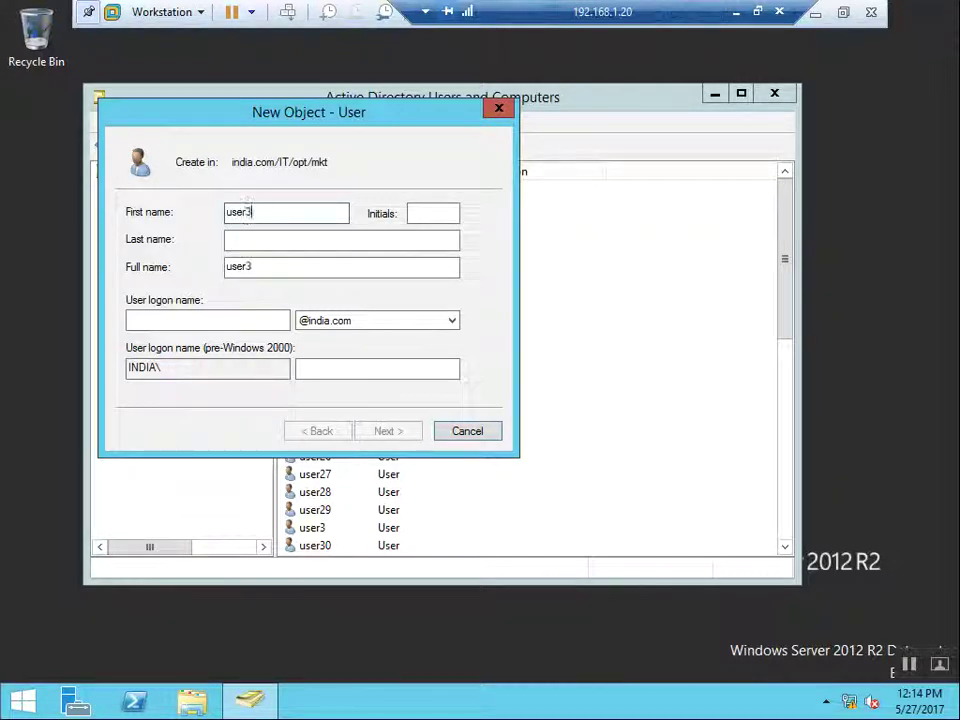
key("Tab")
key("Tab")
key("Tab")
key("Tab")
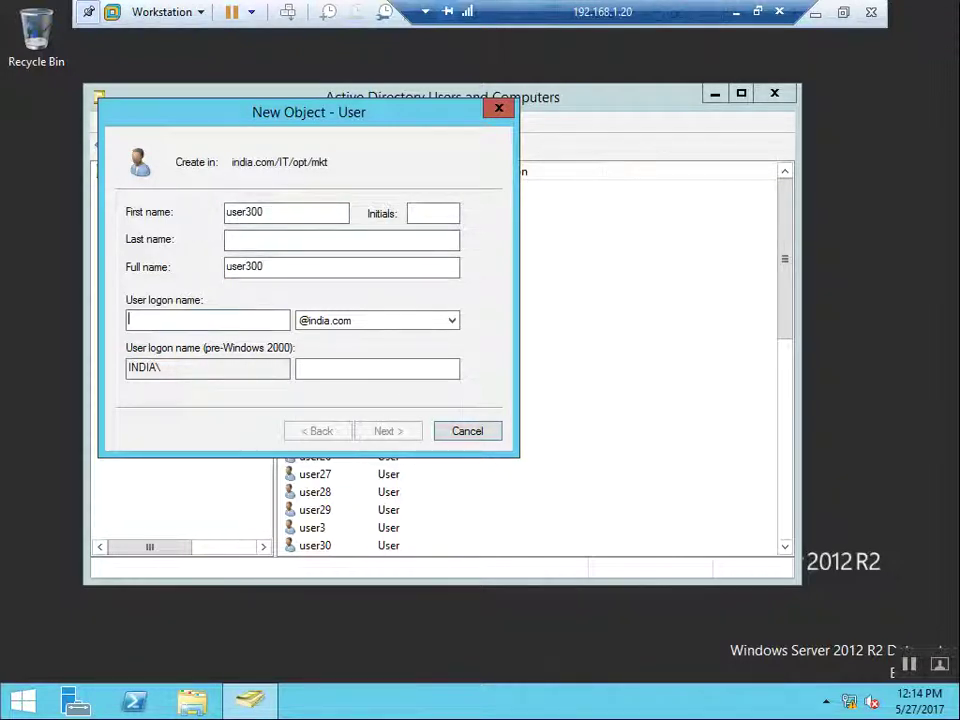
type("user")
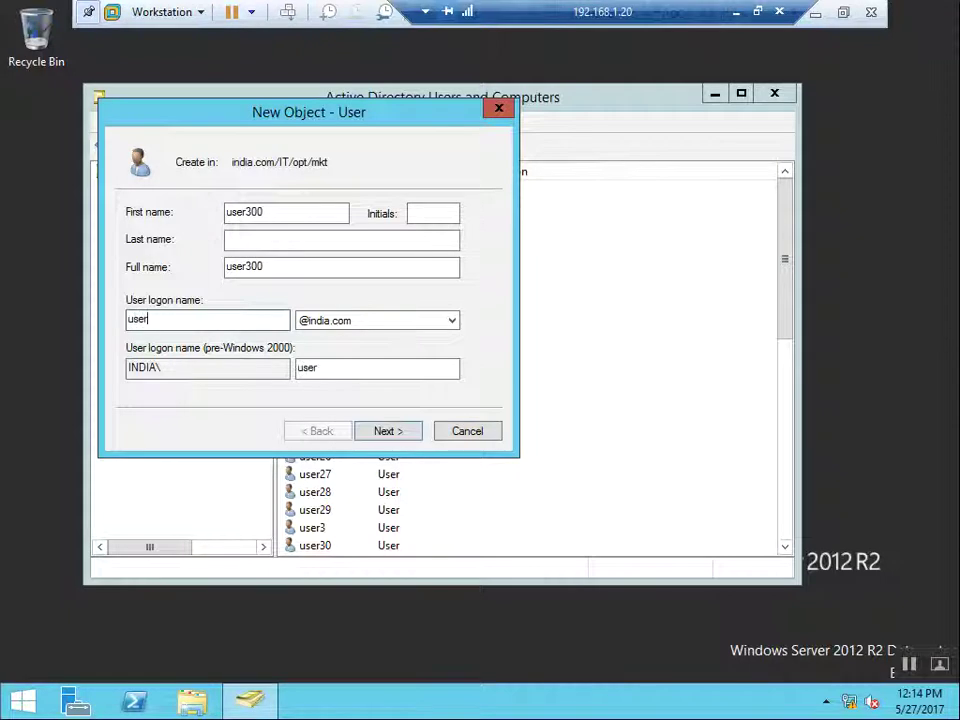
type("300")
left_click(403, 435)
Step: Enter and confirm the password, clear 'User must change password at next logon', and finish
type("P@ssw0rd1")
key("Tab")
type("P@s")
key("Tab")
key("space")
left_click(404, 440)
left_click(404, 440)
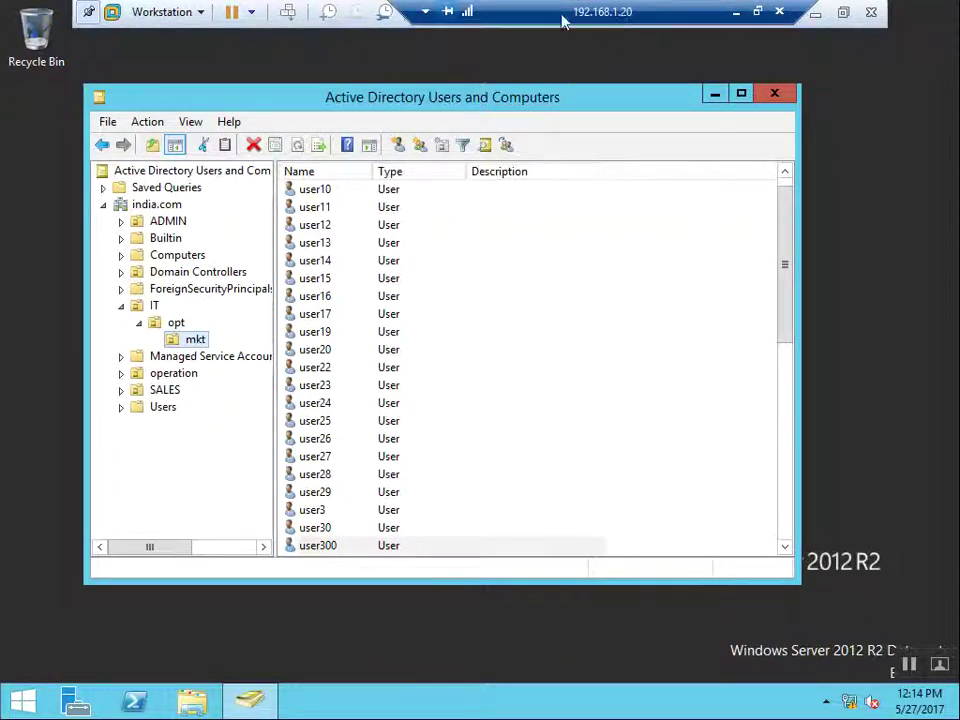
Step: Switch to the domain controller's session and select users in the mkt list
mouse_move(601, 28)
left_click(688, 15)
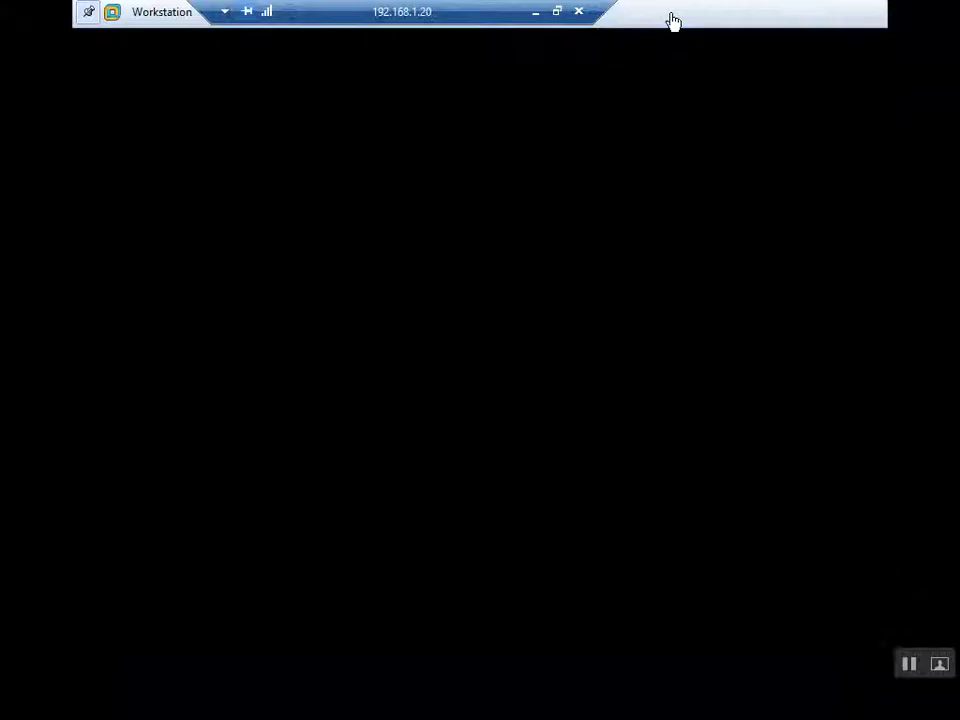
right_click(501, 420)
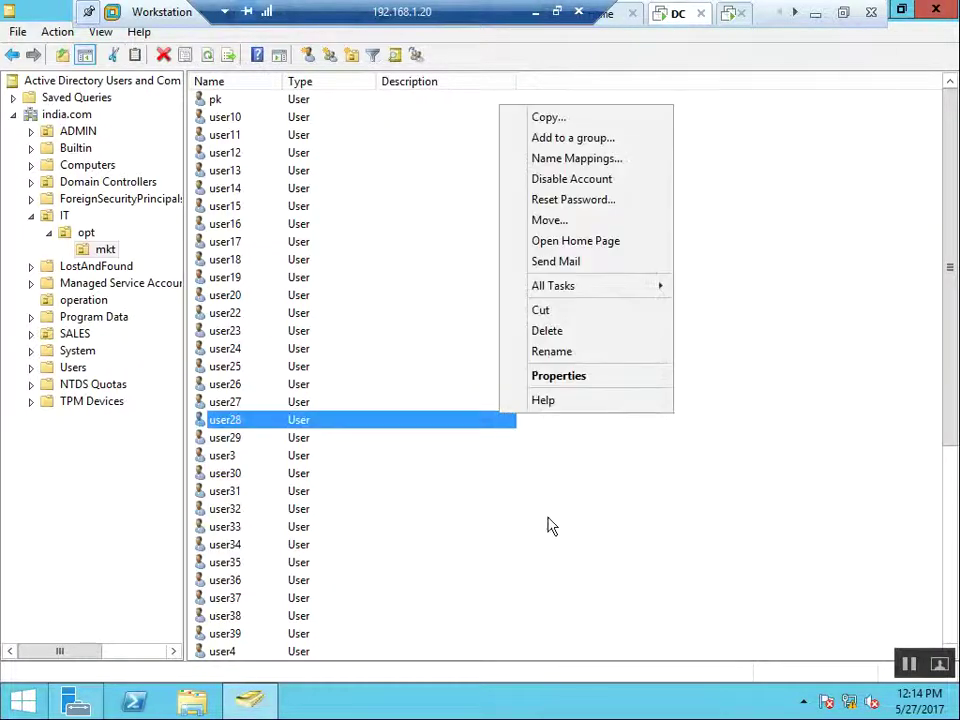
left_click(428, 194)
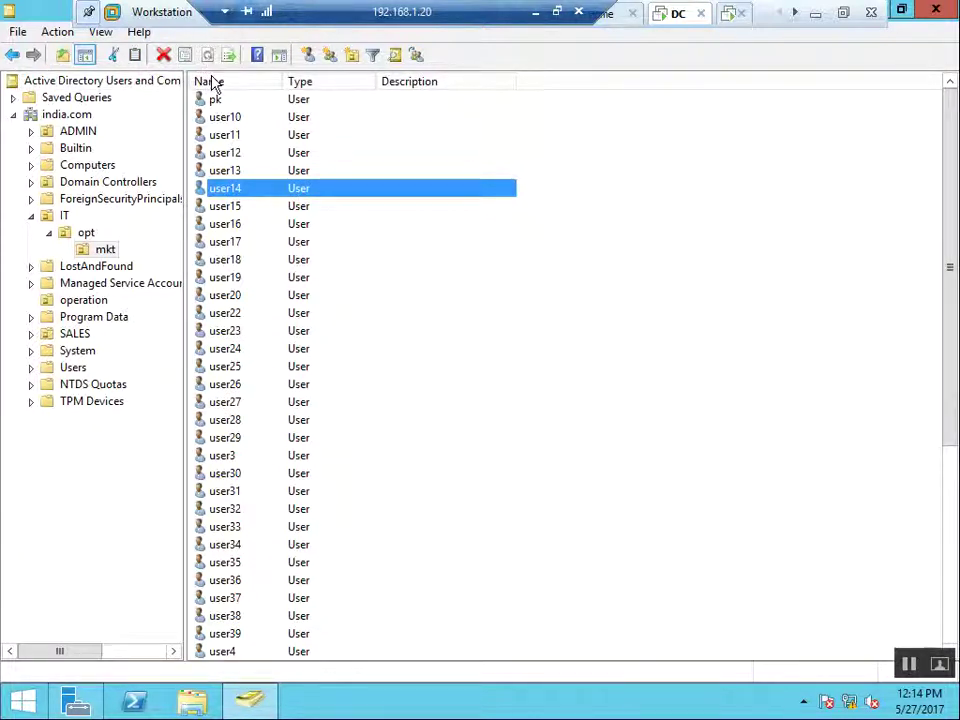
Step: Refresh the mkt OU and select the new user300 account
right_click(103, 250)
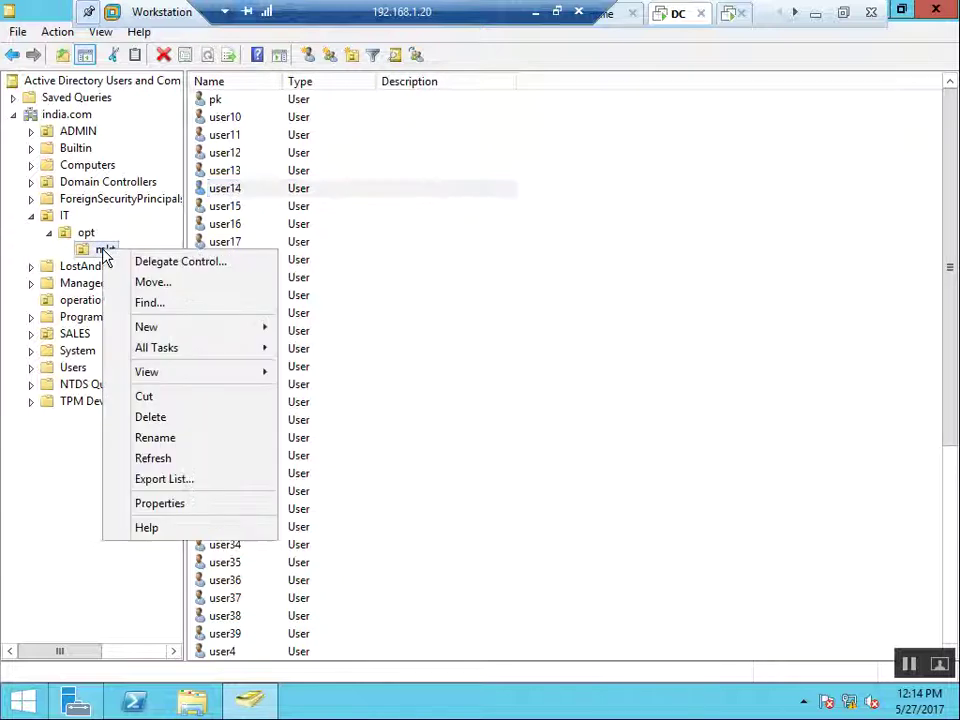
left_click(154, 459)
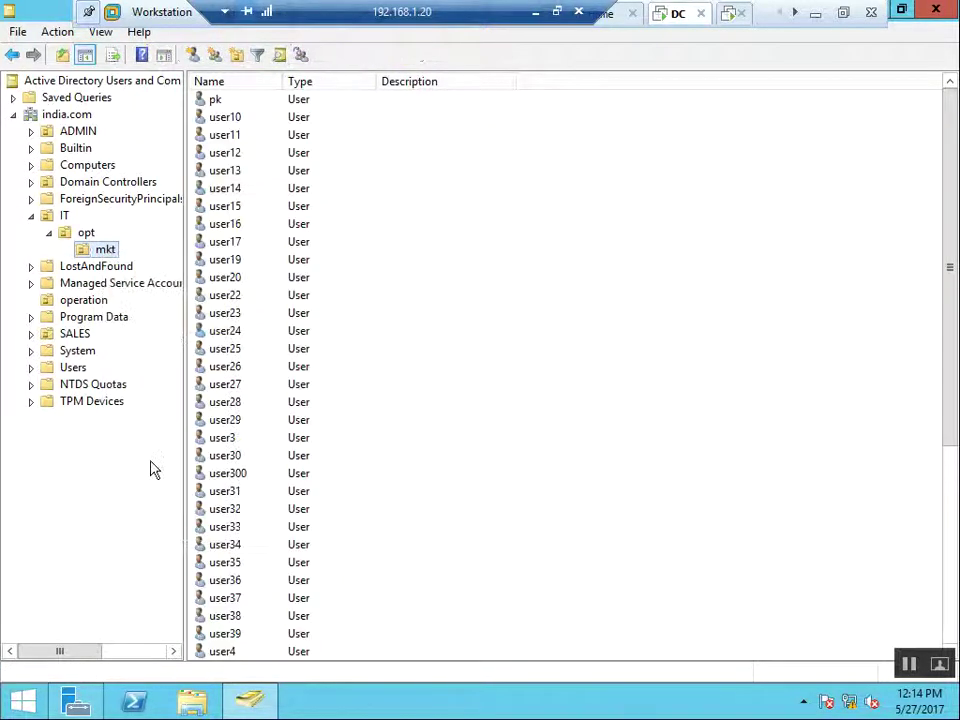
left_click(250, 475)
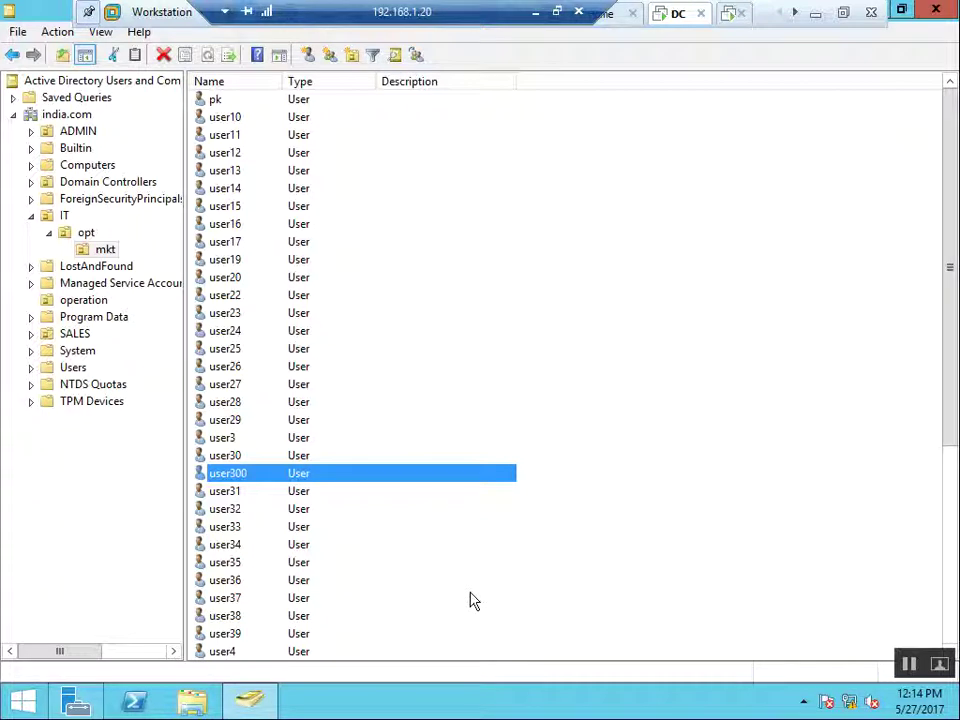
Step: Switch to the other VM's session and browse the opt and mkt OUs
left_click(730, 14)
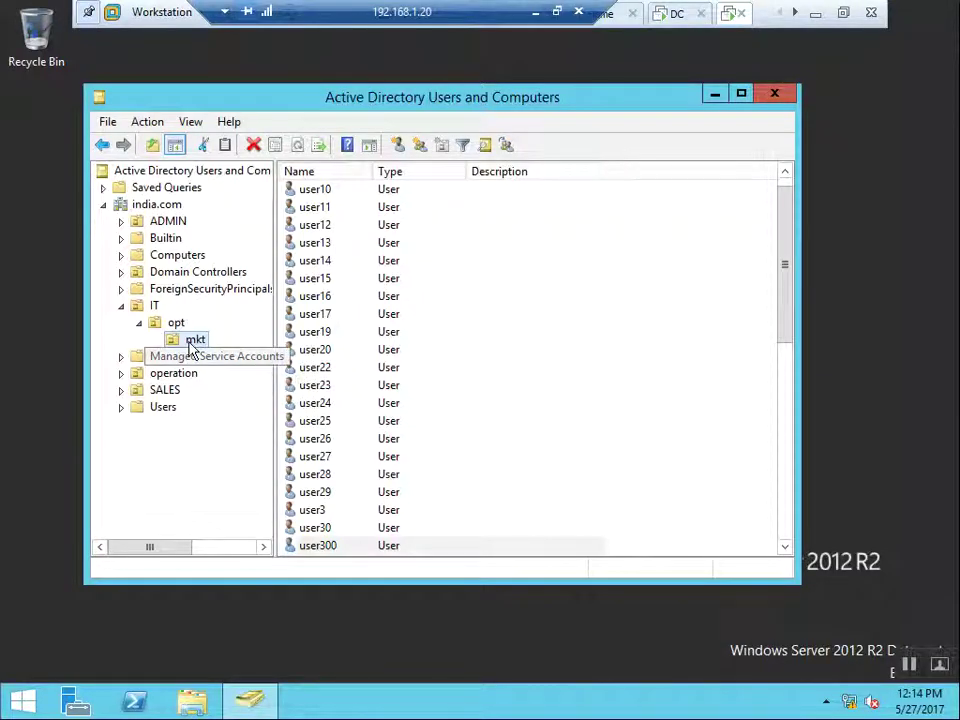
left_click(176, 325)
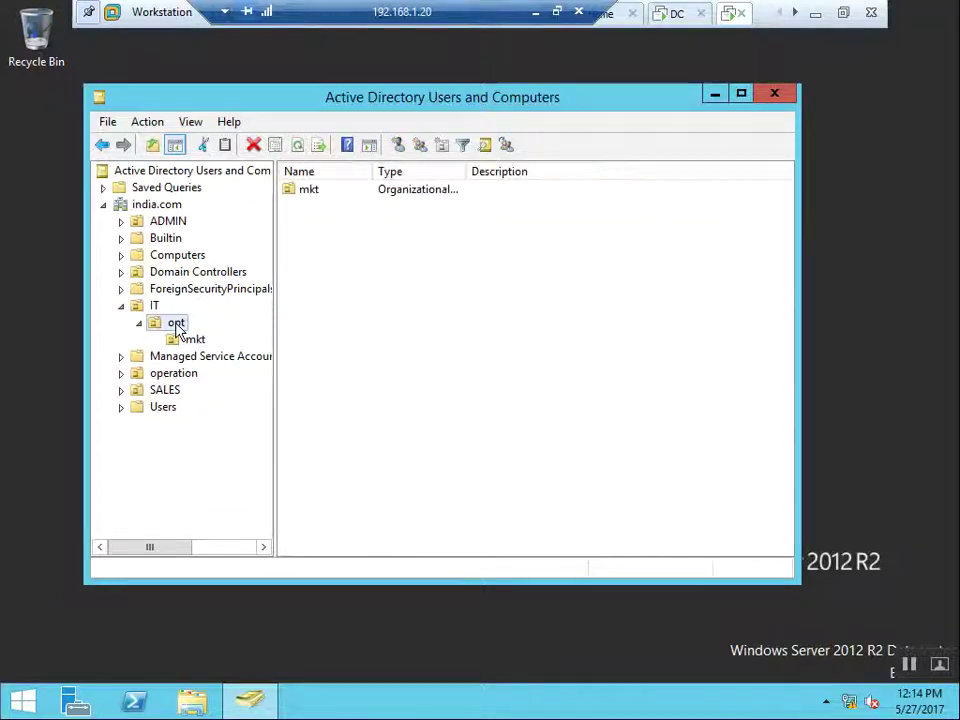
right_click(177, 328)
mouse_move(272, 403)
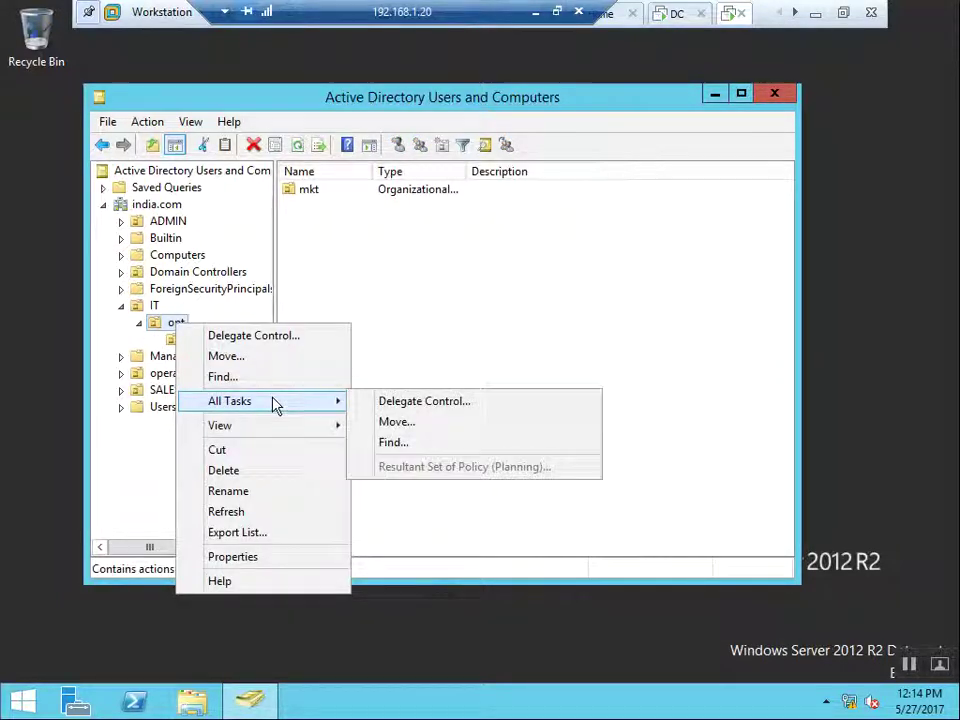
key("Escape")
key("Escape")
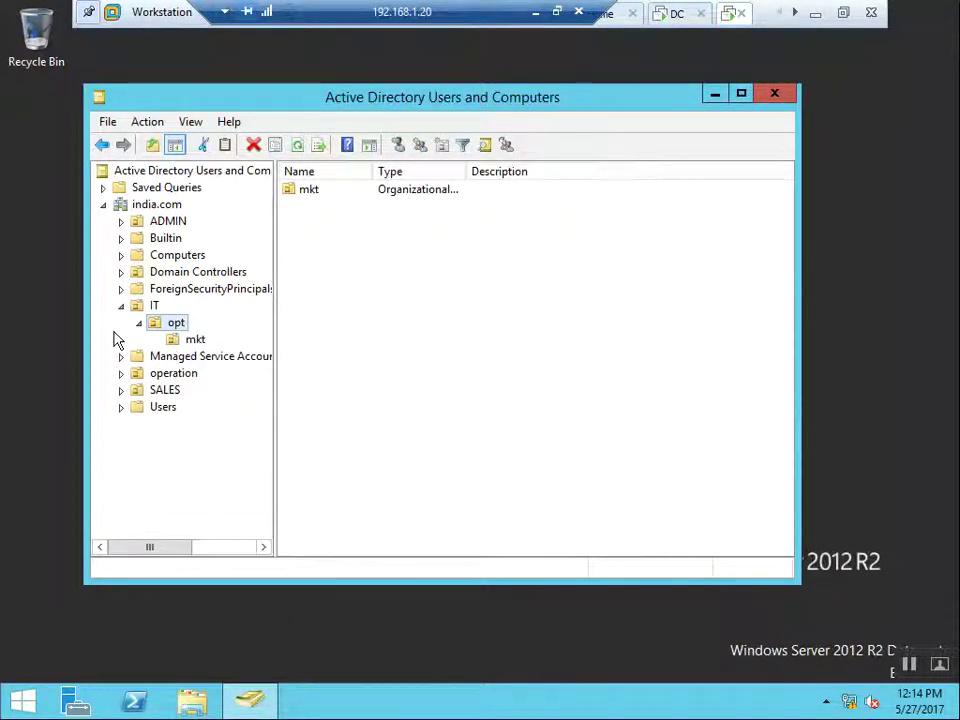
left_click(192, 340)
right_click(186, 339)
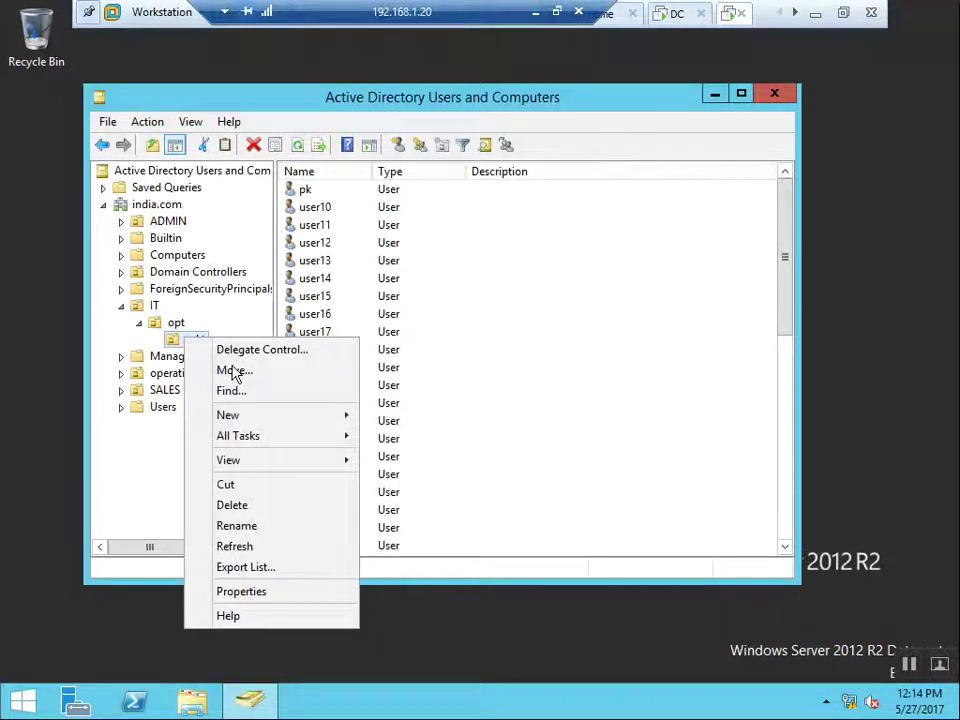
mouse_move(290, 429)
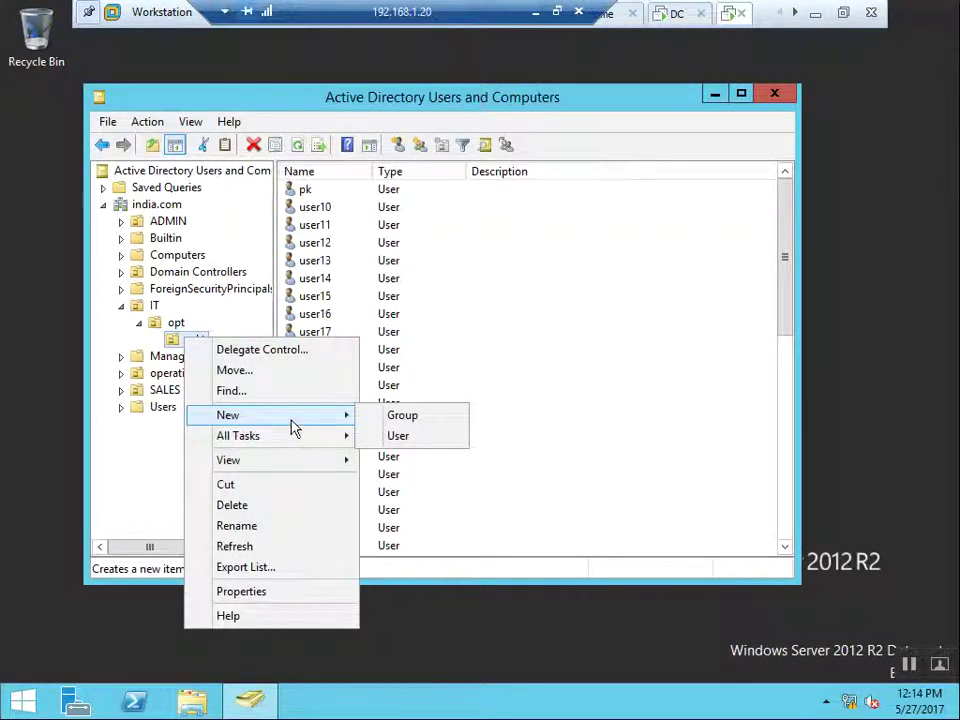
Step: Open Reset Password for user11, cancel it, and select user23
left_click(409, 231)
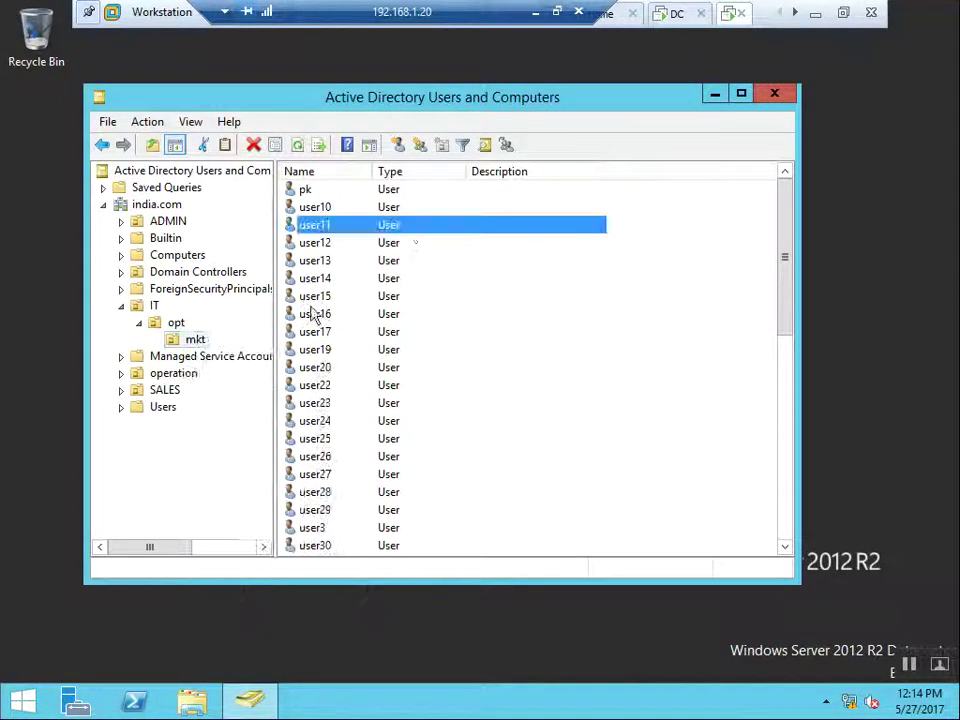
right_click(325, 228)
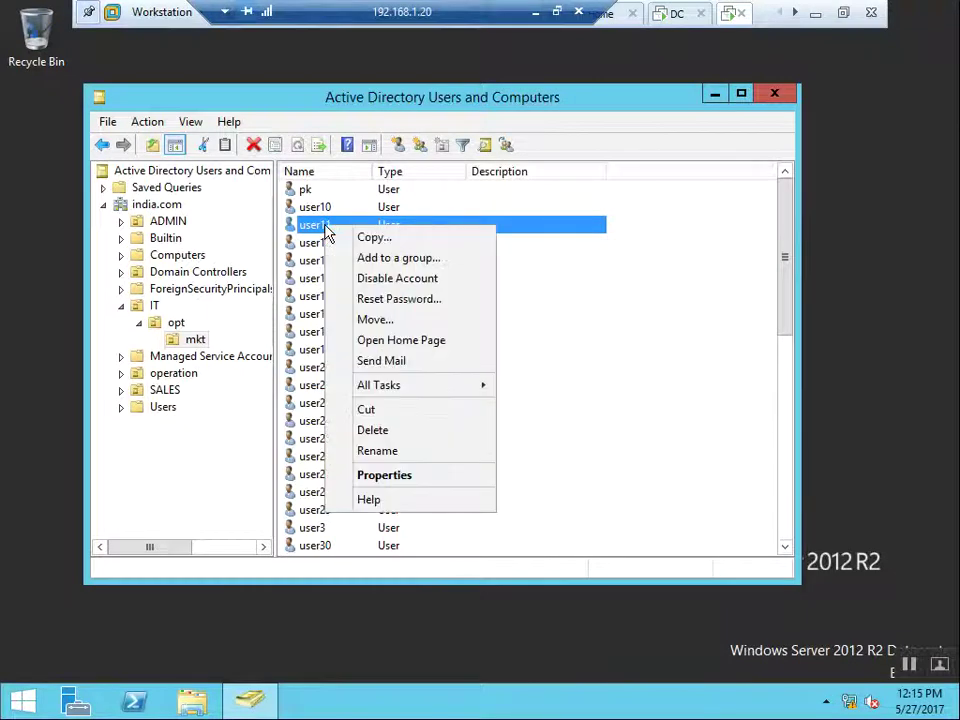
left_click(380, 300)
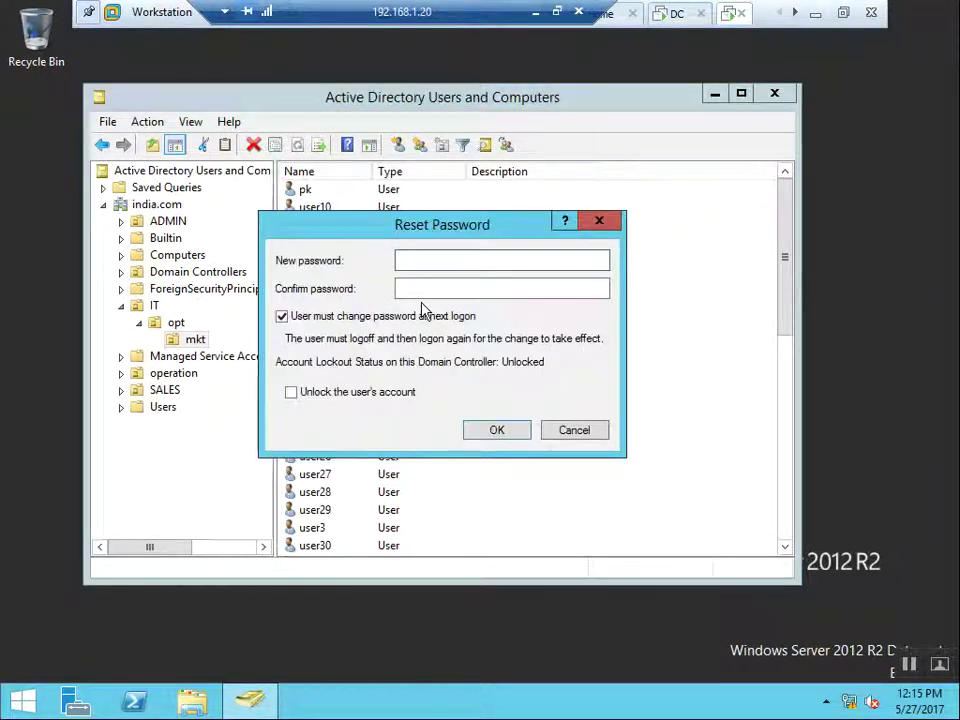
left_click(568, 430)
left_click(356, 403)
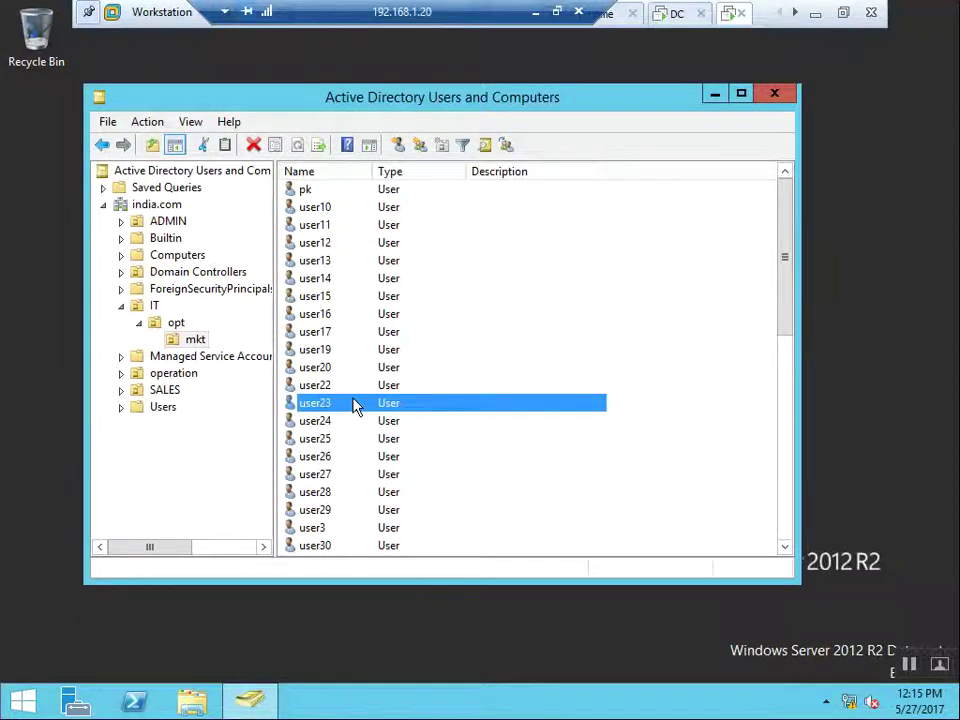
Step: Delete user23 from the mkt OU and confirm with Yes
right_click(356, 403)
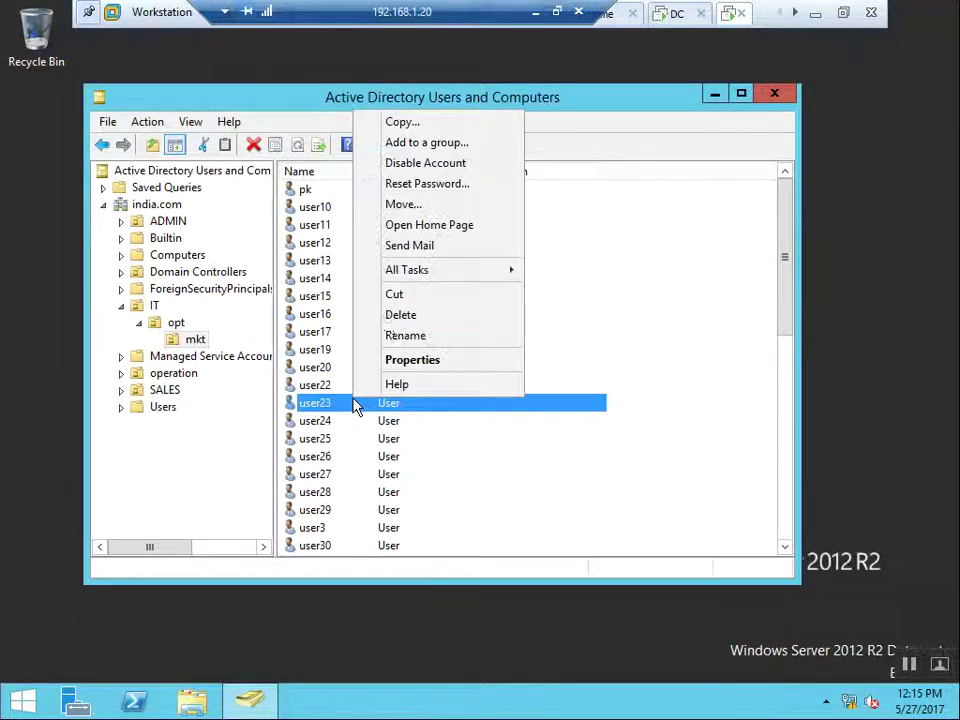
left_click(397, 315)
left_click(540, 420)
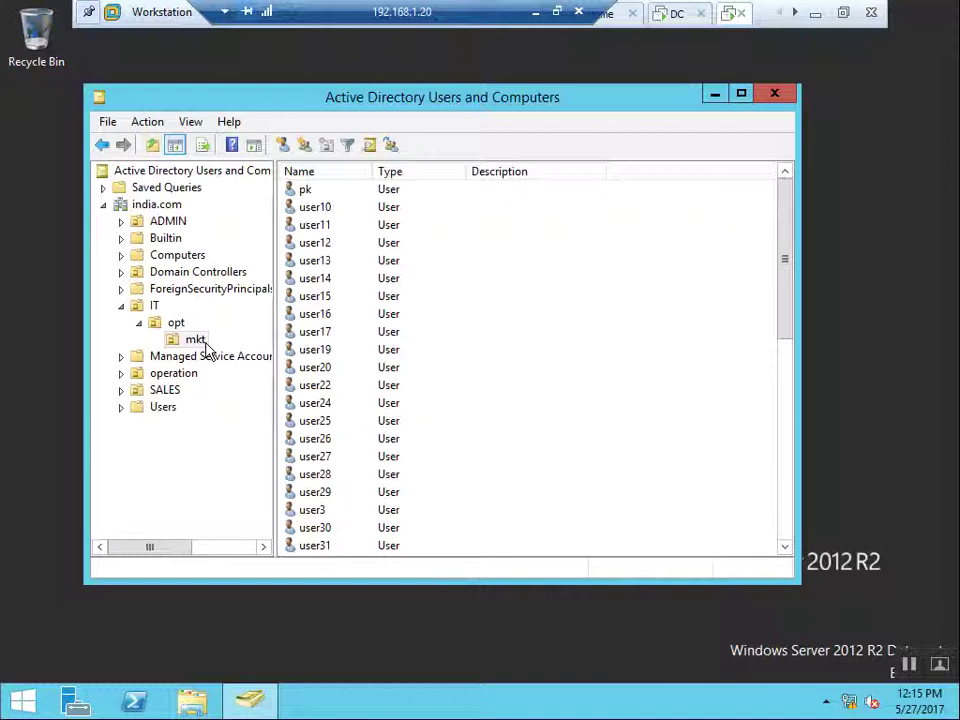
Step: In SALES, try enabling a user account and acknowledge the insufficient access rights error
left_click(166, 392)
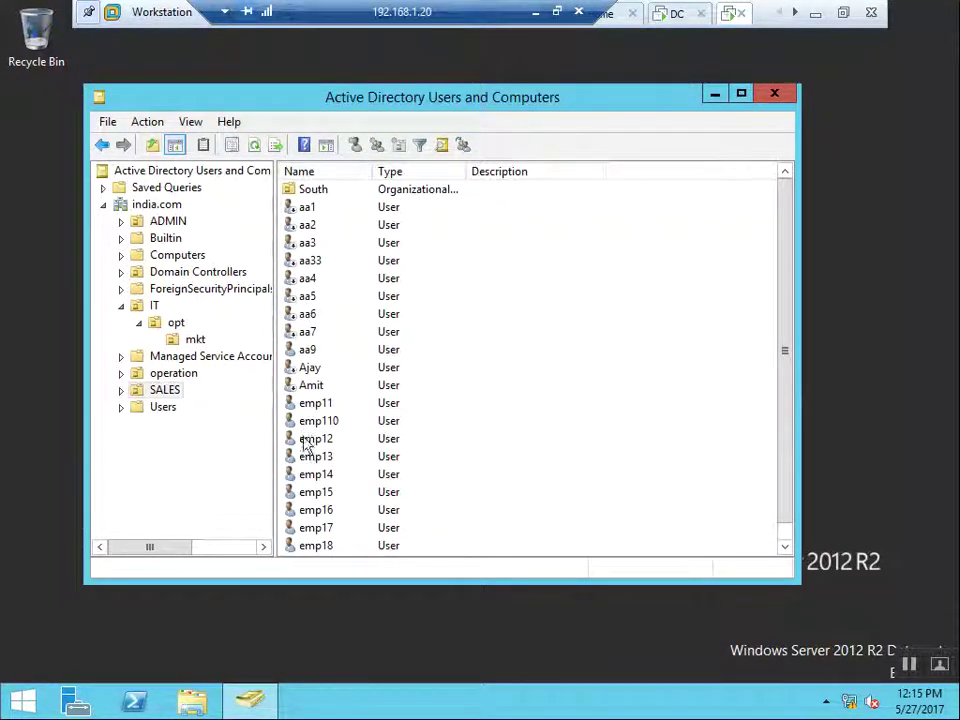
left_click(313, 372)
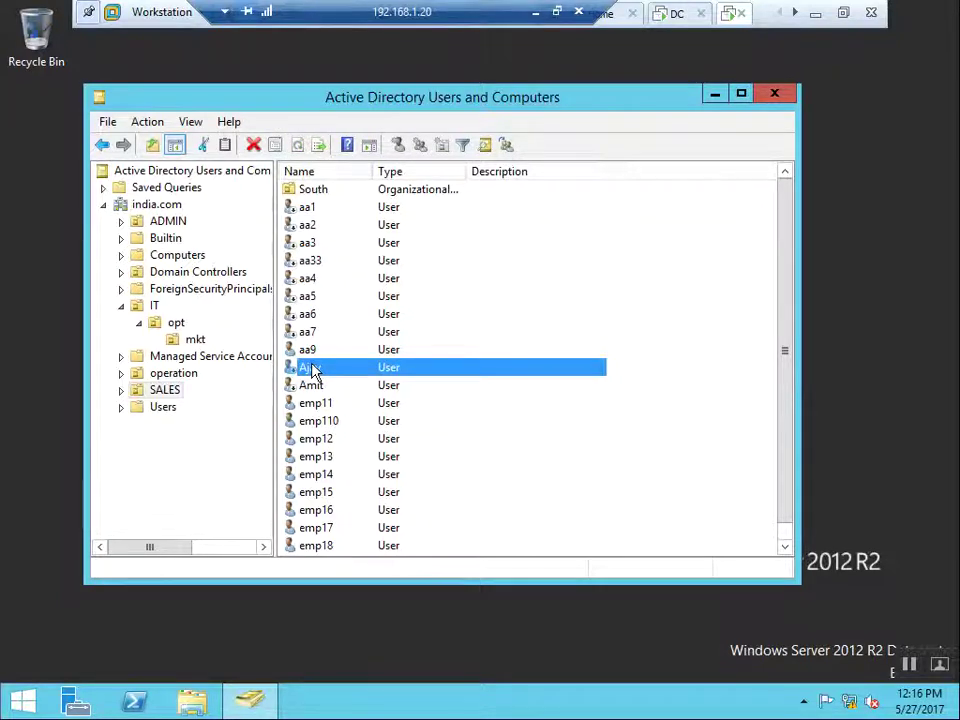
right_click(314, 372)
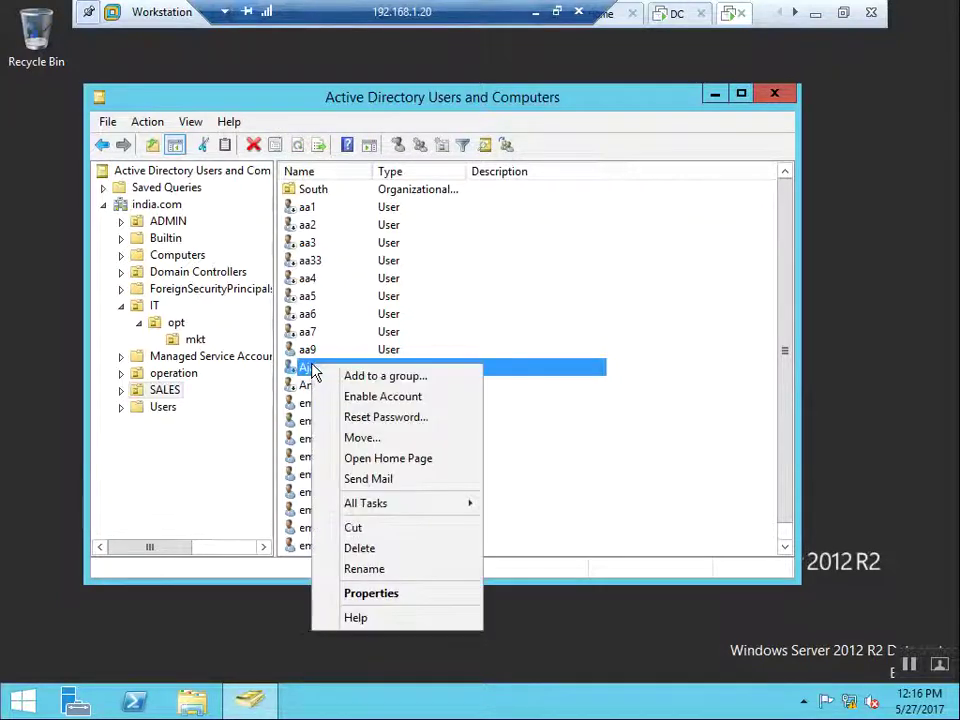
left_click(410, 400)
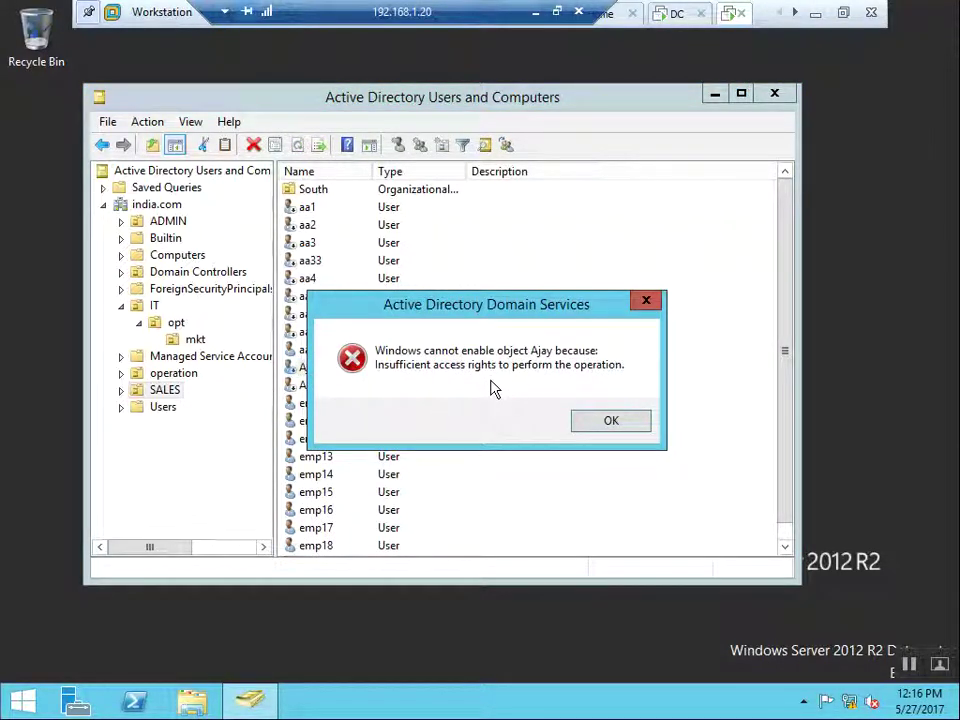
left_click(616, 425)
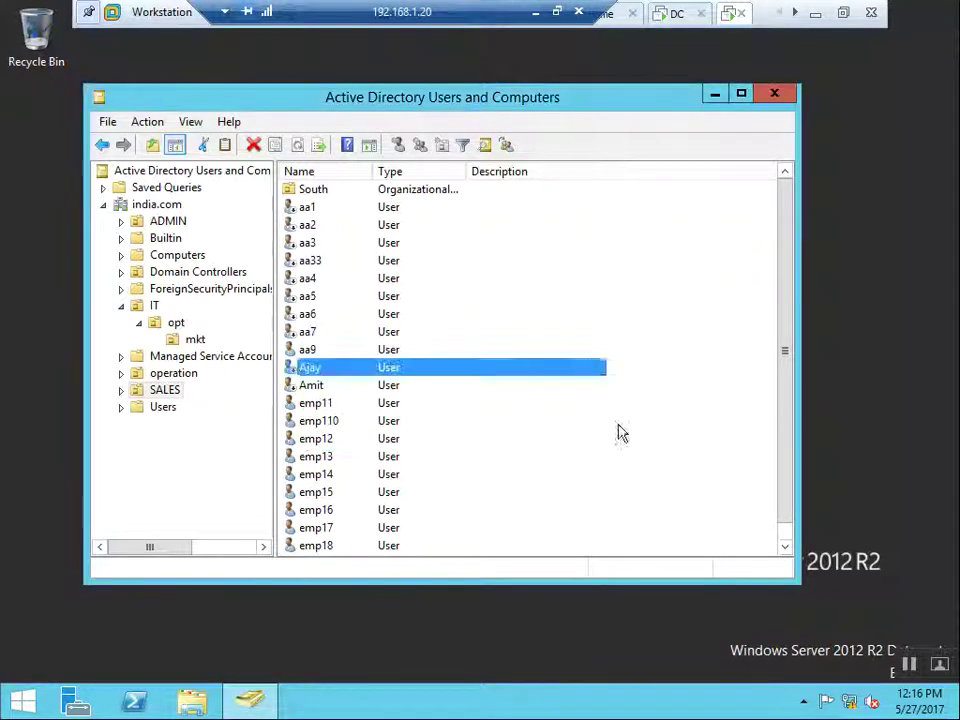
Step: Try deleting emp11 and acknowledge the insufficient privileges error
left_click(322, 406)
right_click(321, 404)
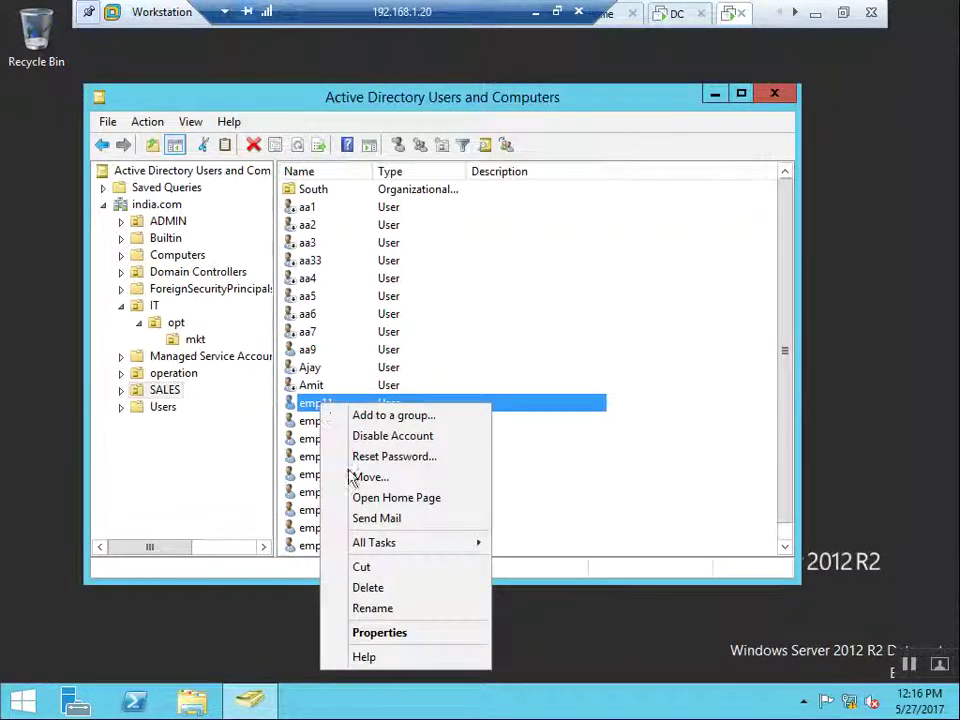
left_click(375, 592)
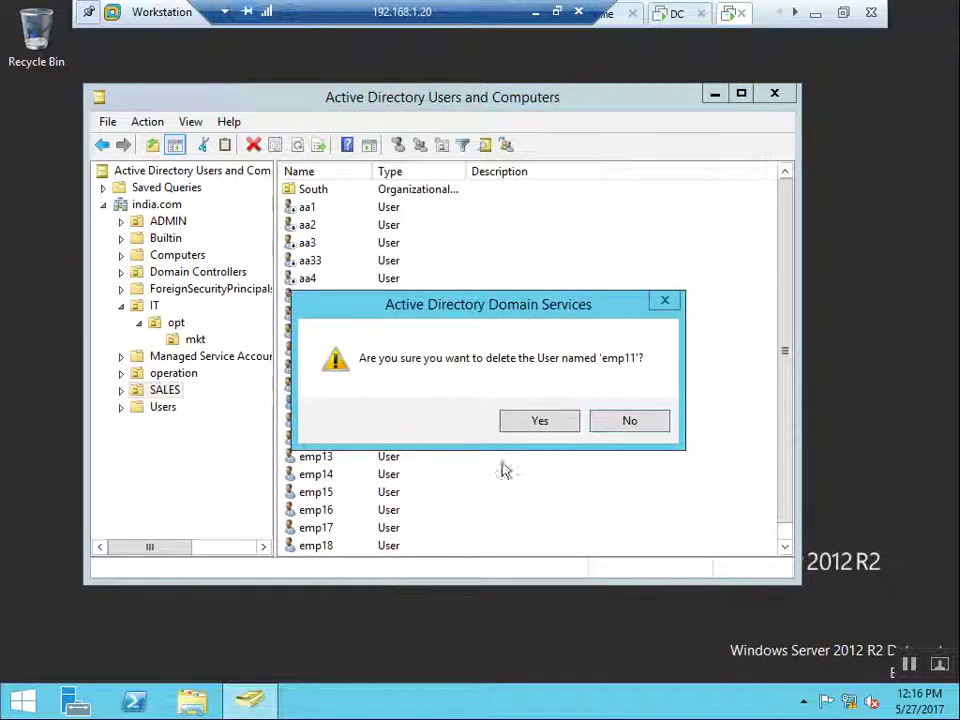
left_click(540, 421)
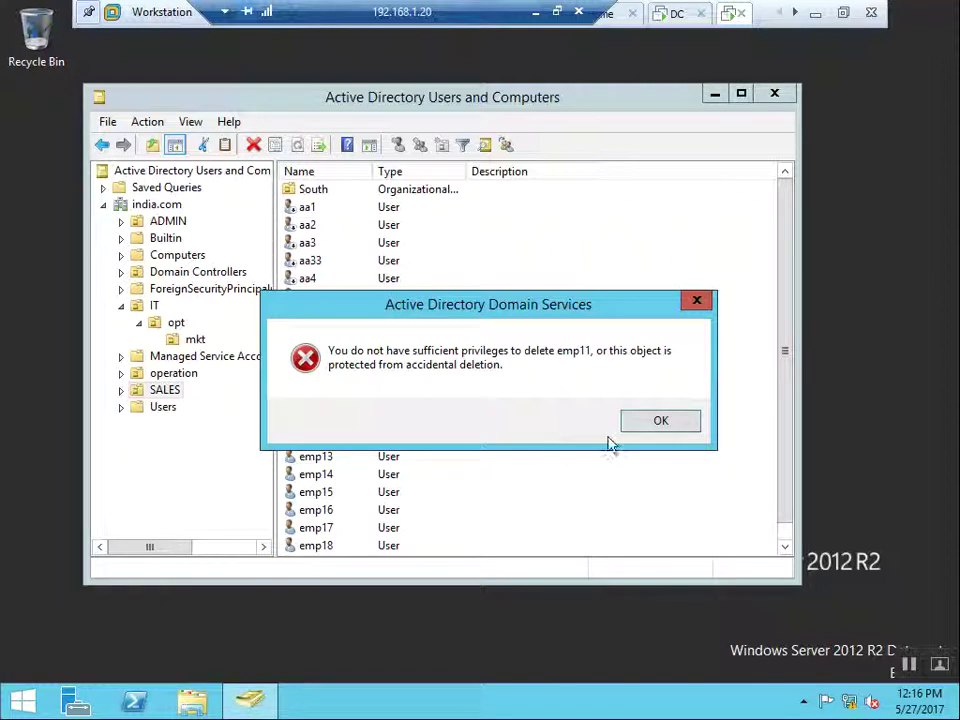
left_click(676, 424)
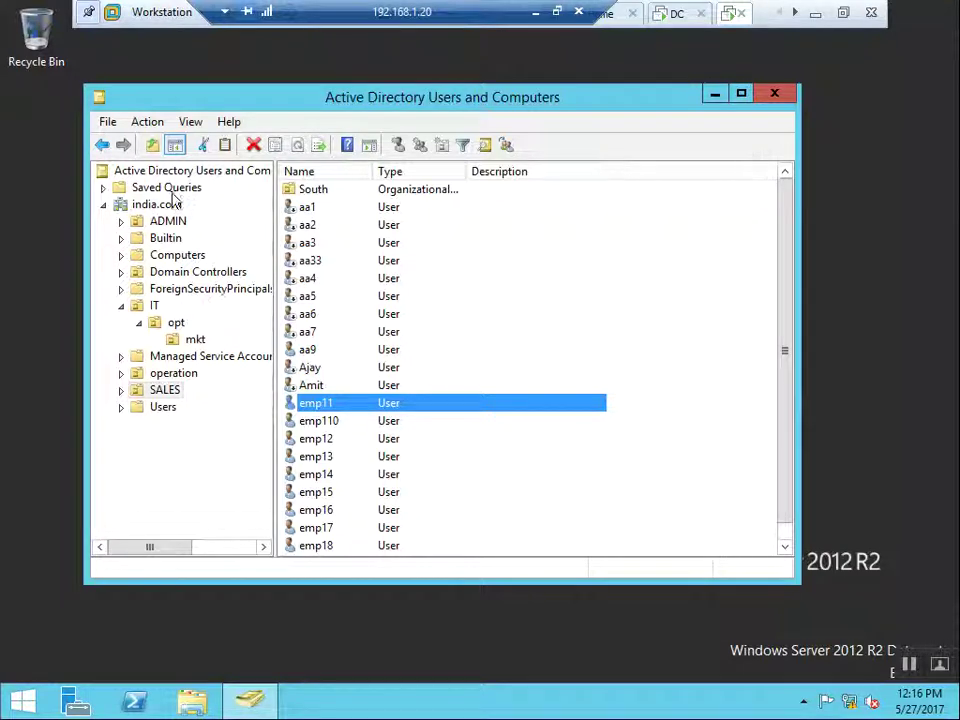
Step: Check the IT OU's menu, then close the console and minimize the VMware remote session
left_click(155, 306)
right_click(155, 307)
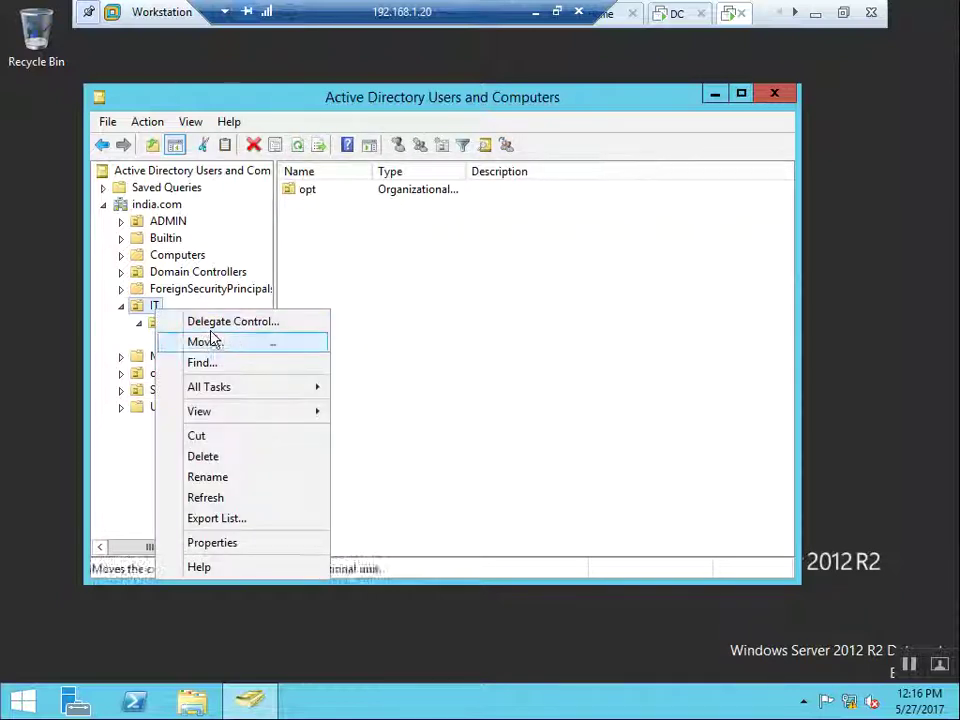
left_click(117, 410)
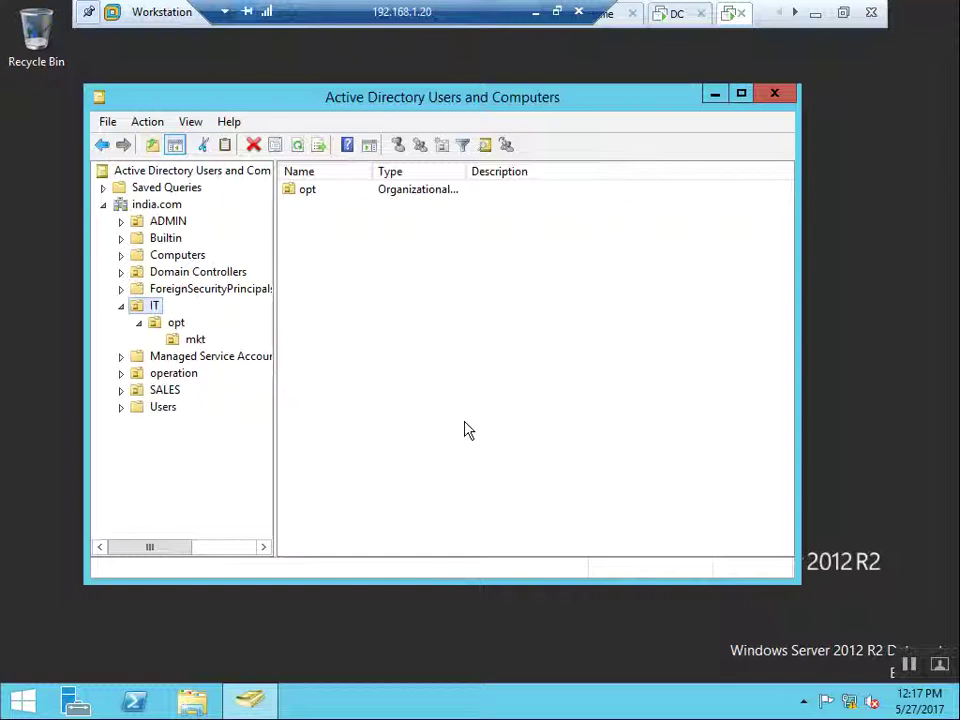
left_click(776, 96)
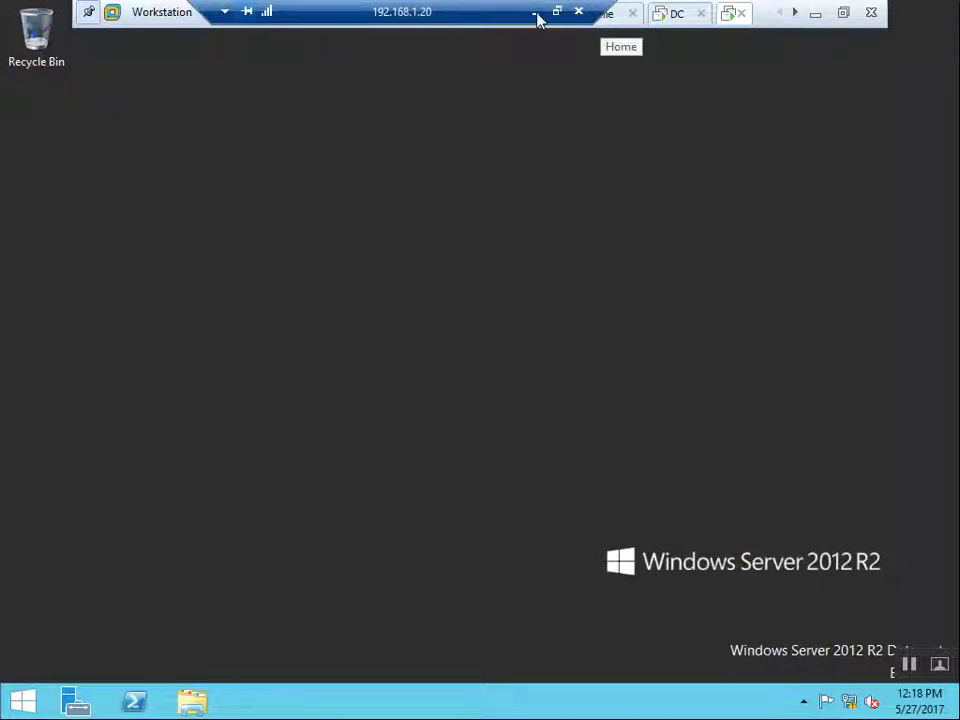
left_click(536, 14)
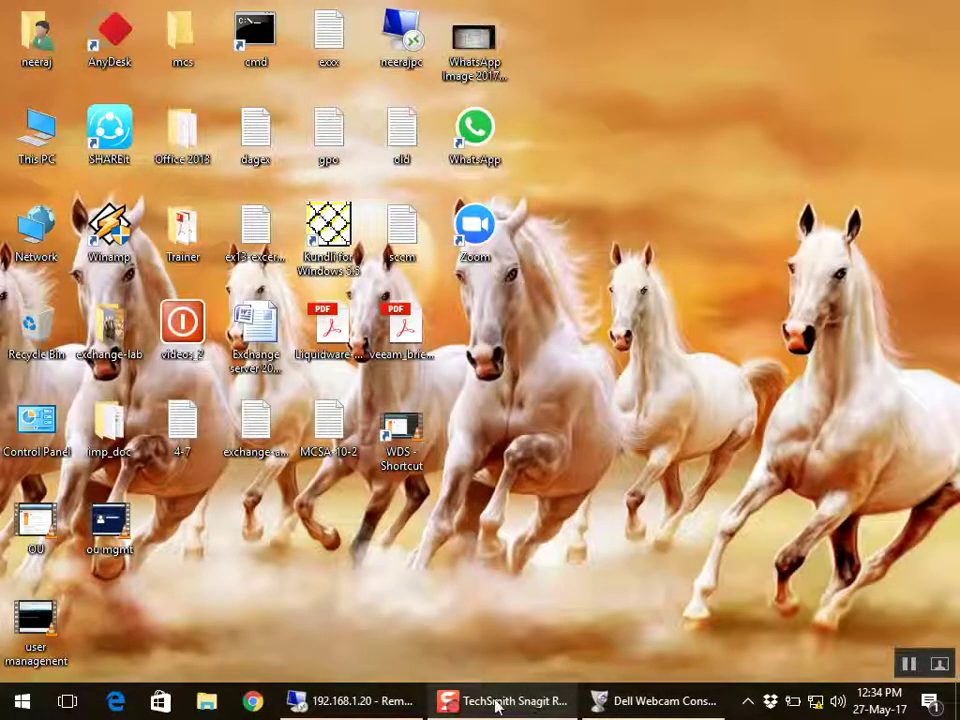